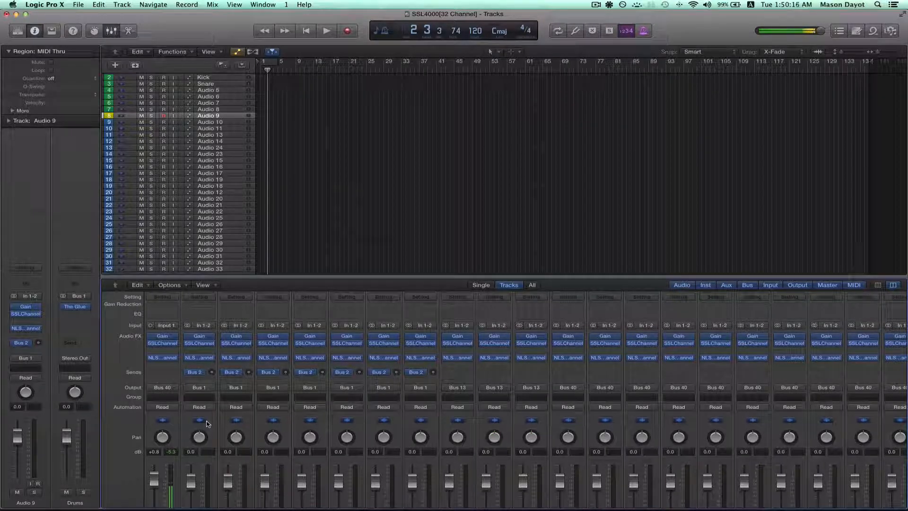
- Select the run of adjacent mixer channel strips from Audio 2 to Audio 17, and finish with only the Kick channel selected
left_click_drag(206, 424, 165, 422)
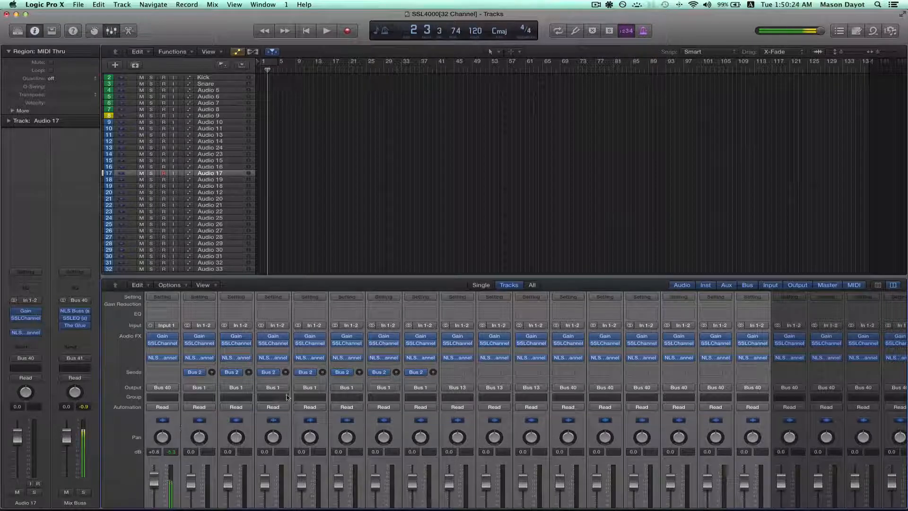
left_click(250, 427)
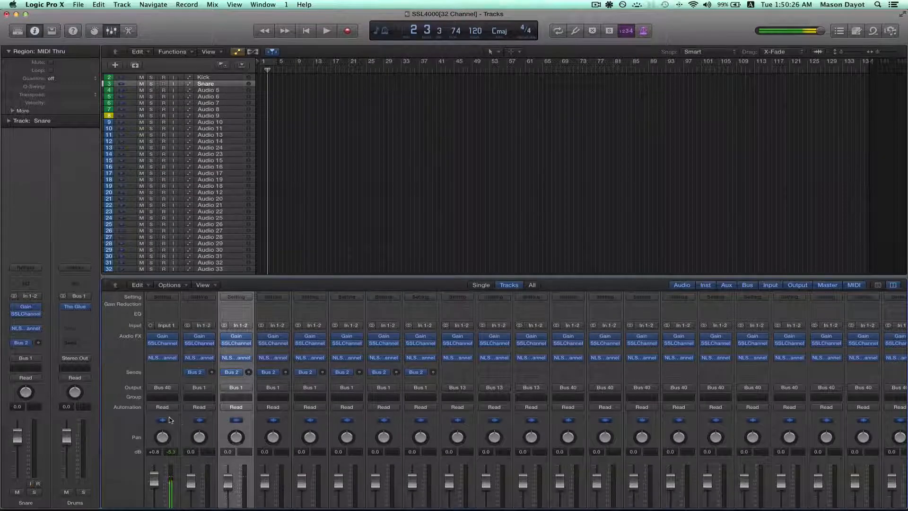
left_click_drag(171, 421, 692, 419)
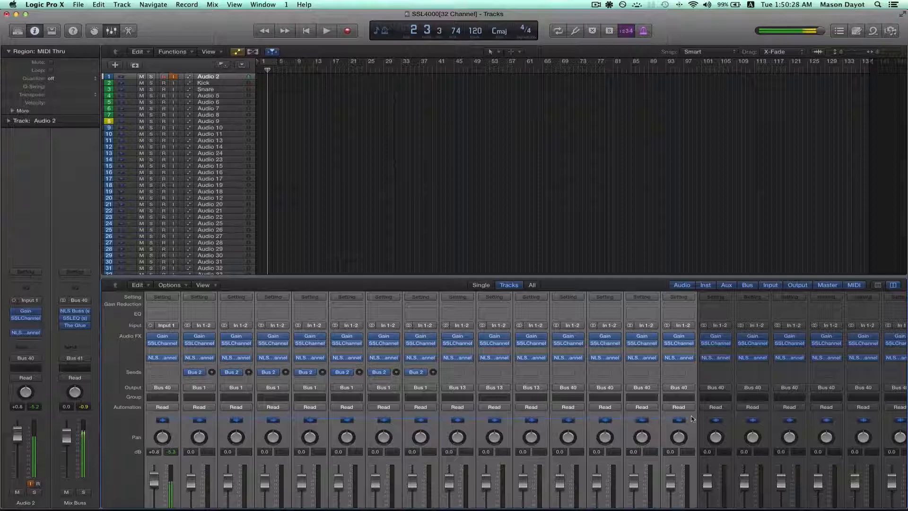
left_click(761, 421)
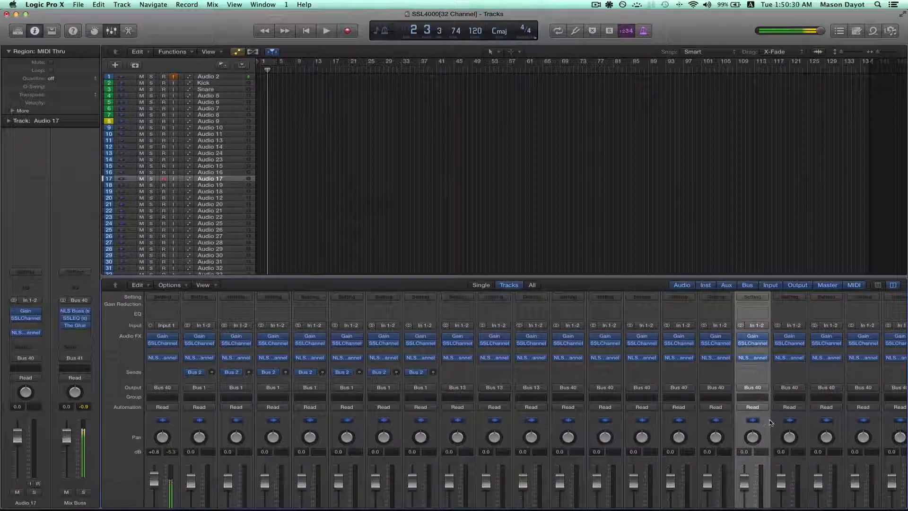
left_click_drag(761, 420, 203, 424)
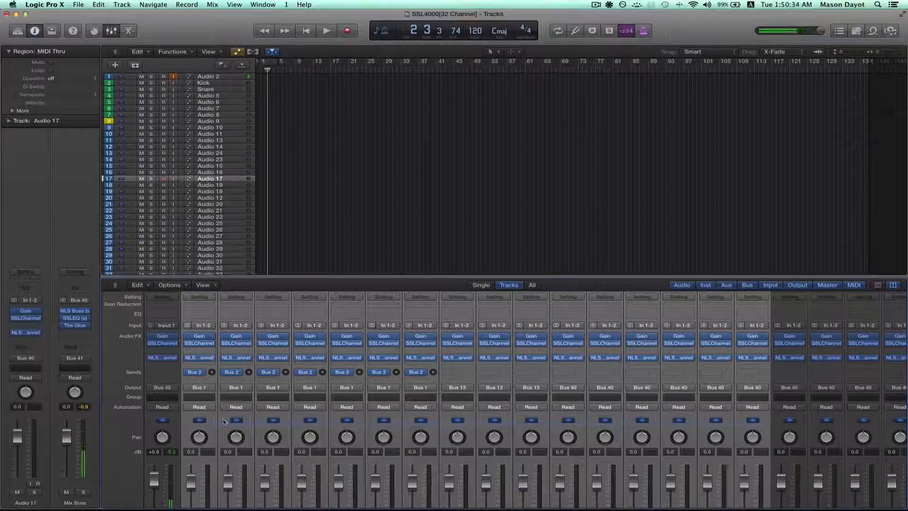
left_click(206, 425)
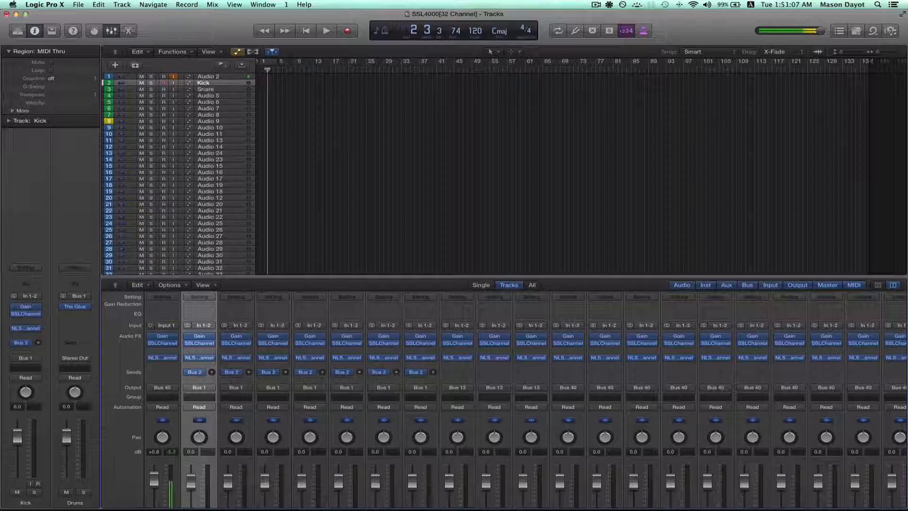
- Set up 32 new audio tracks with no input and Bus 40 (Mix Buss) as output, and cancel the track creation
key("super+alt+n")
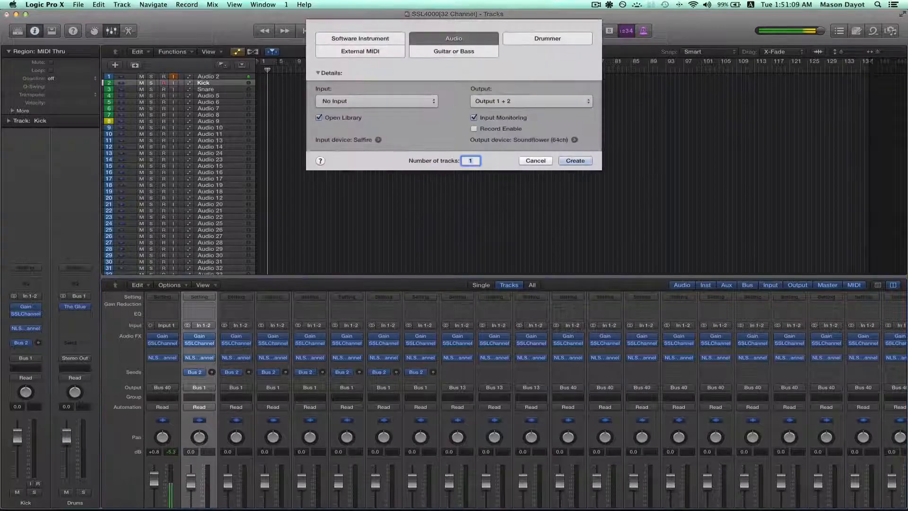
type("32")
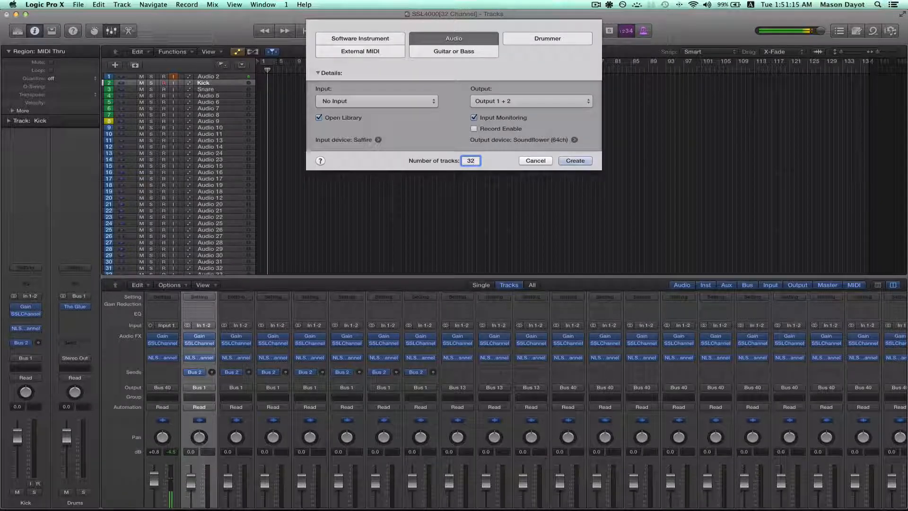
left_click(351, 101)
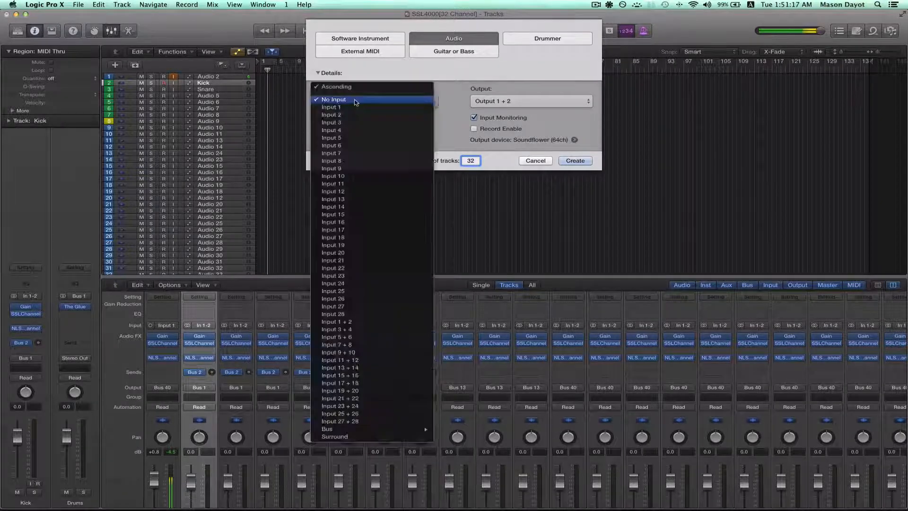
left_click(367, 101)
left_click(526, 100)
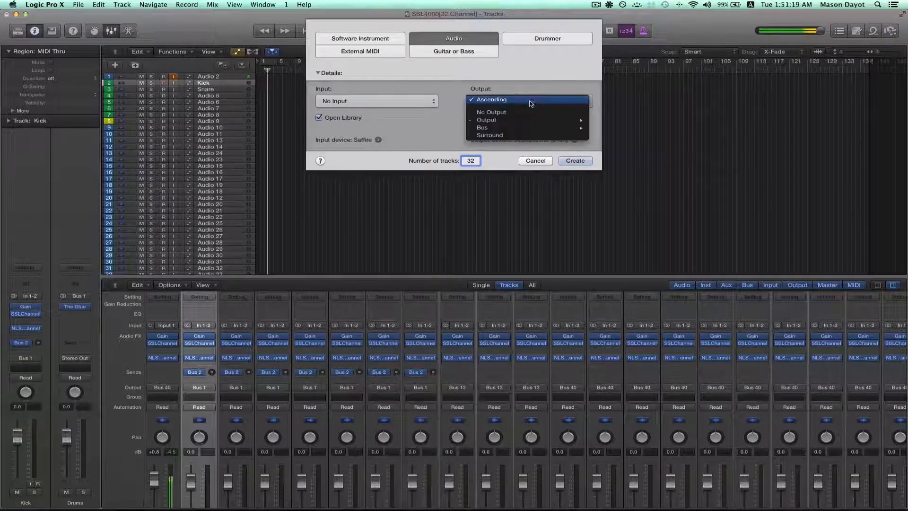
mouse_move(525, 128)
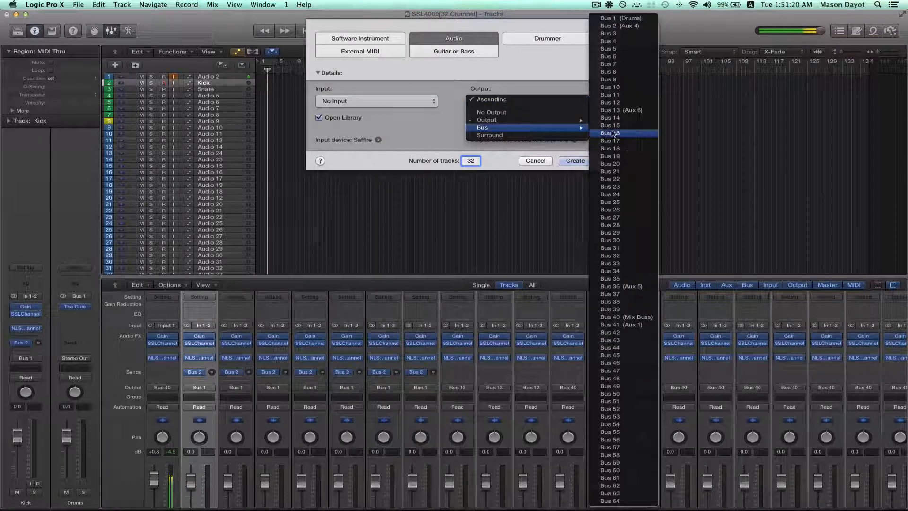
left_click(629, 317)
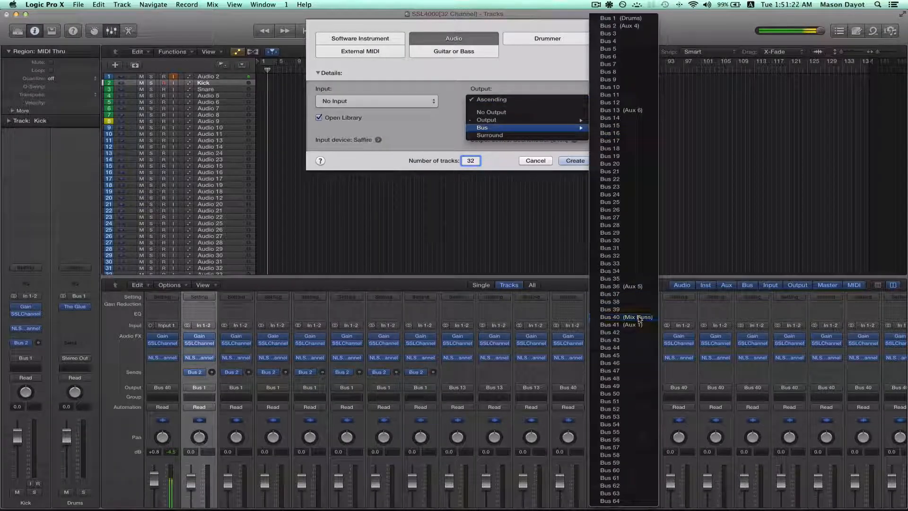
left_click(536, 161)
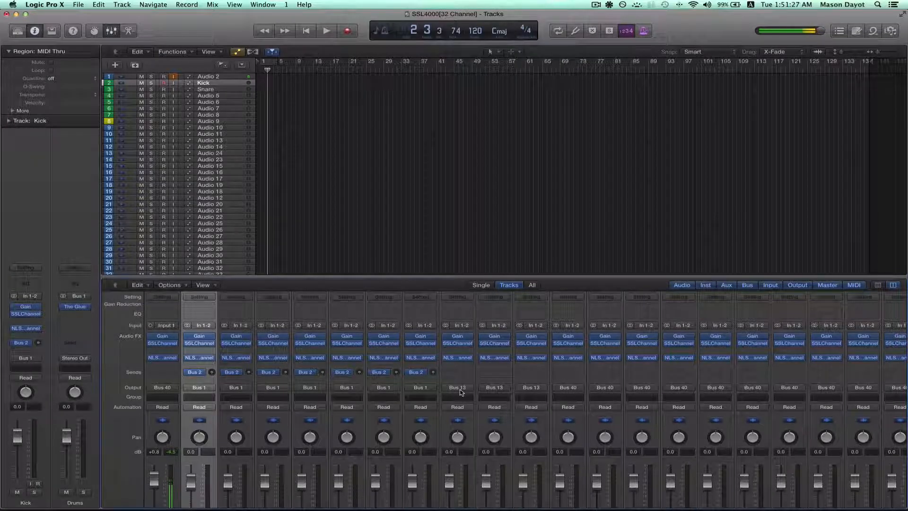
- Select all audio channel strips from Kick to the last one and insert the stereo Gain utility plug-in in their first effect slot
scroll(461, 391, "down", 3)
scroll(461, 392, "right", 10)
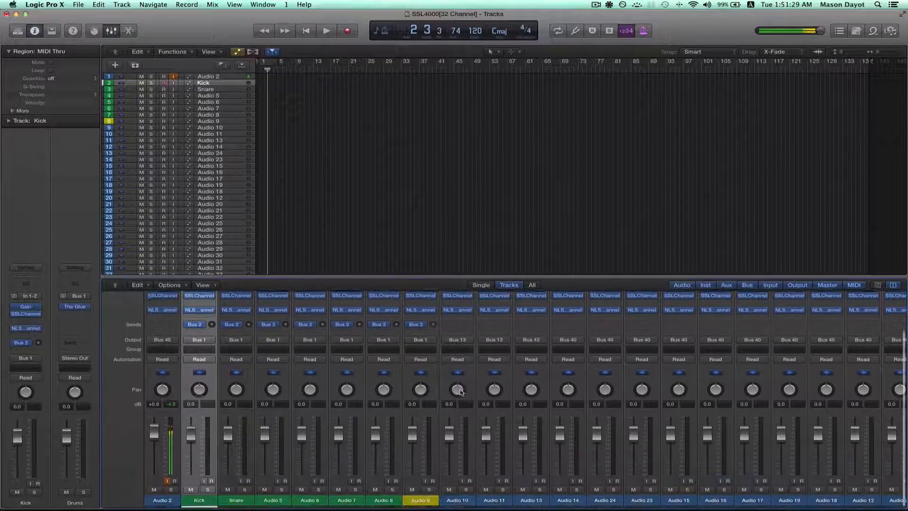
scroll(462, 392, "left", 10)
scroll(231, 430, "up", 3)
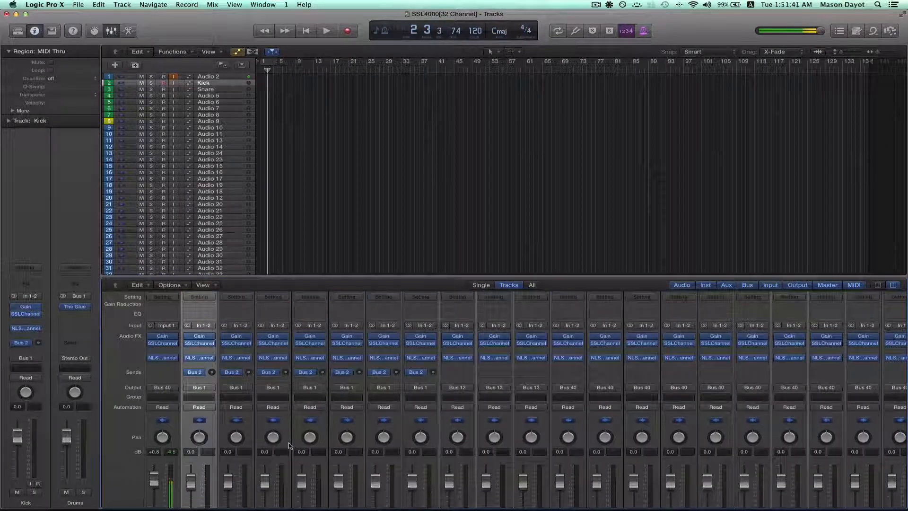
scroll(290, 445, "right", 8)
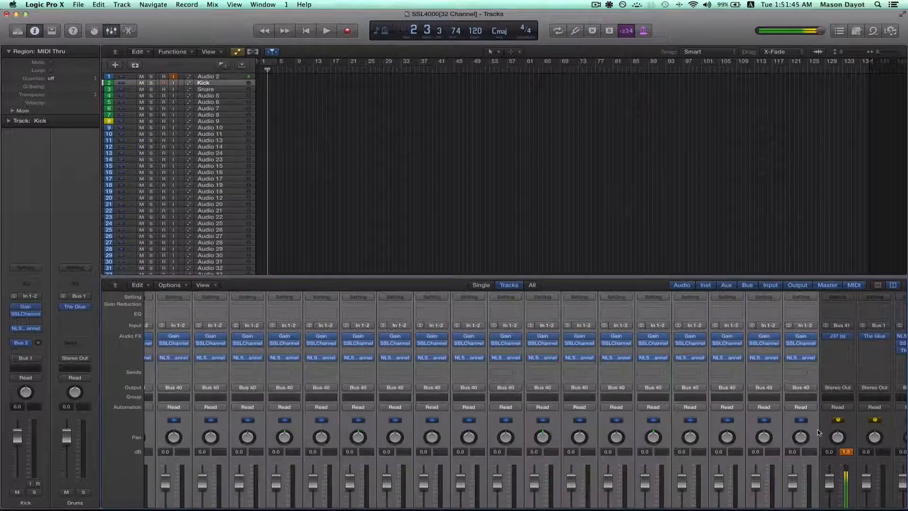
scroll(331, 402, "left", 8)
left_click(210, 338)
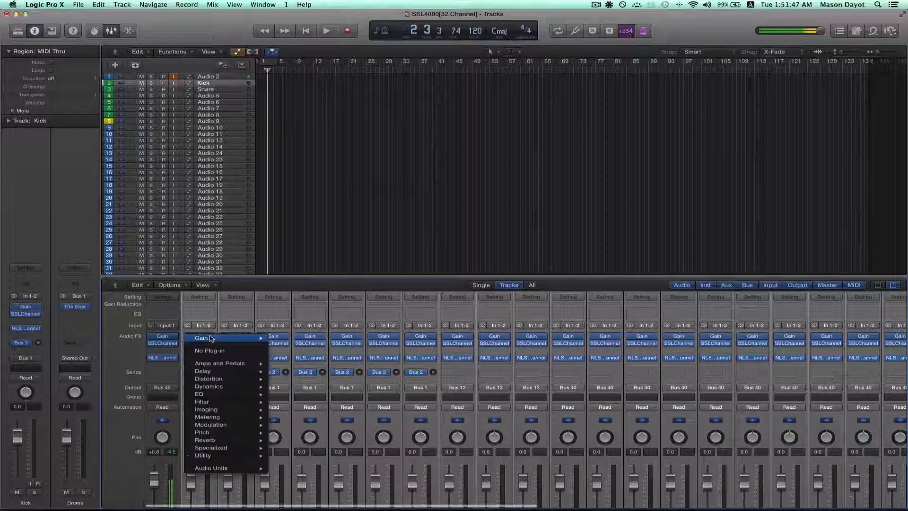
mouse_move(237, 455)
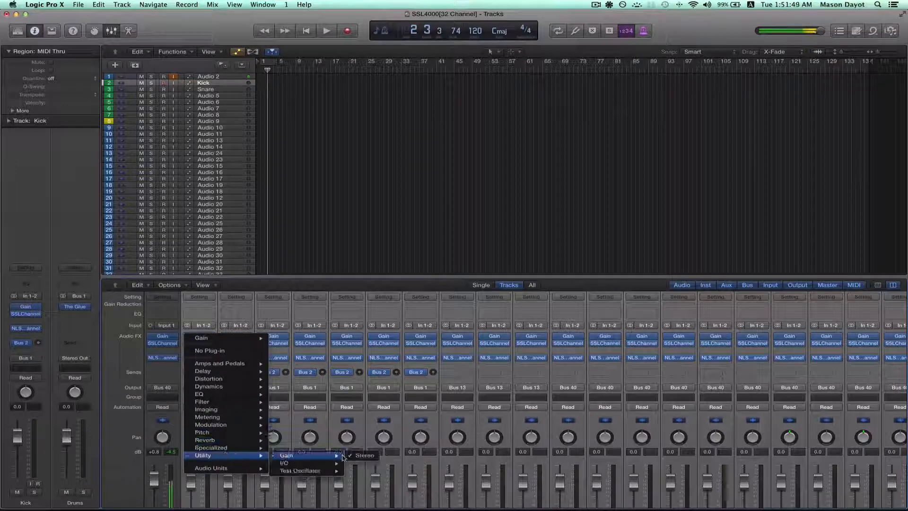
left_click(362, 456)
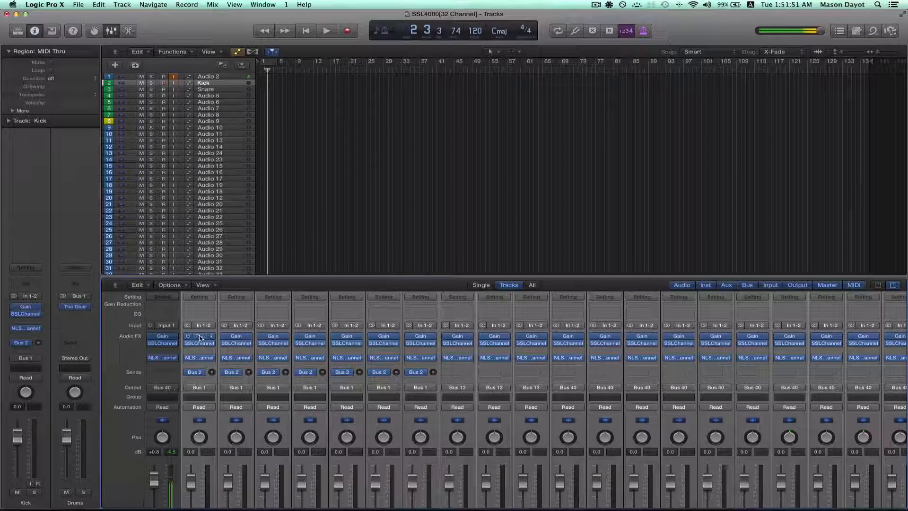
- View the Gain plug-in on Kick, and lower the gain in Audio 2's Gain plug-in to about +11 dB
left_click(200, 337)
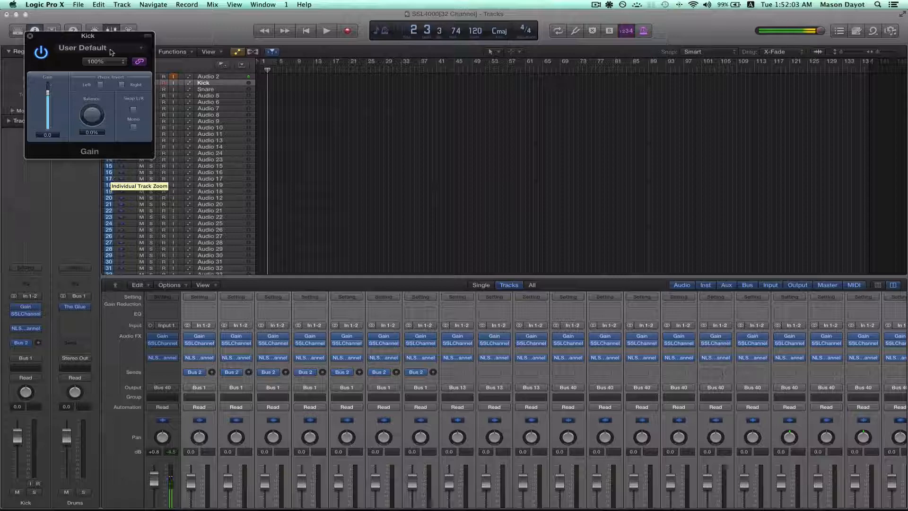
left_click_drag(115, 39, 556, 296)
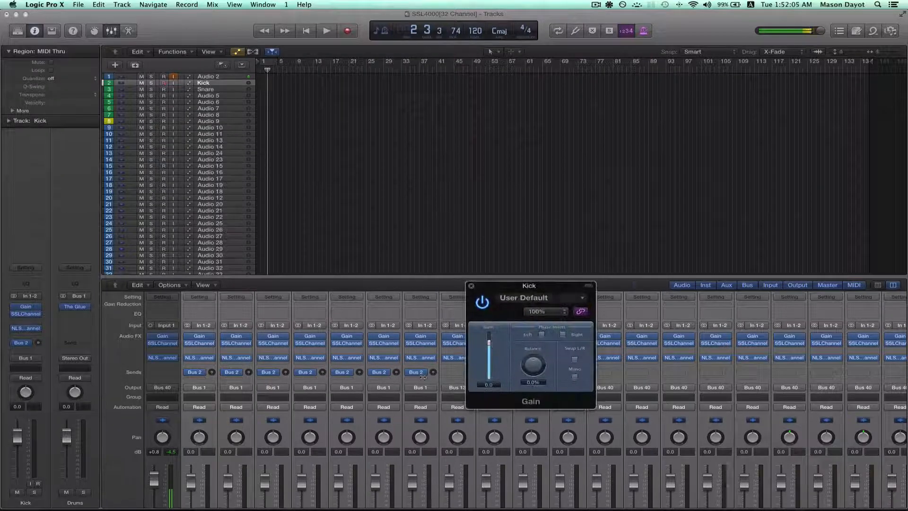
left_click(176, 491)
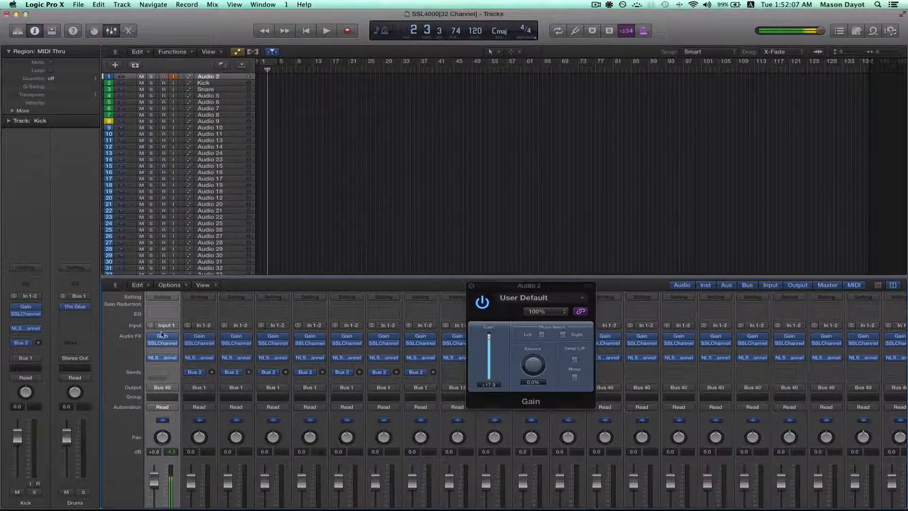
left_click(161, 336)
left_click(162, 336)
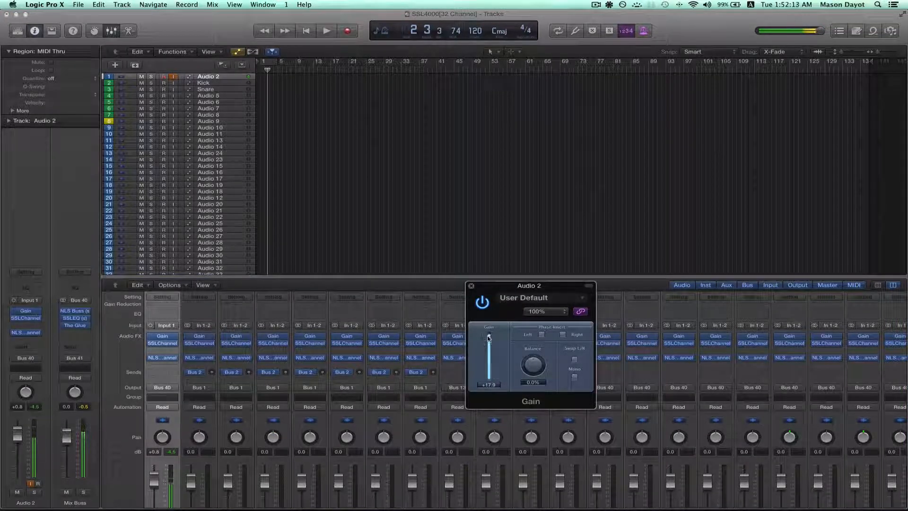
mouse_move(489, 338)
left_mouse_down()
mouse_move(490, 353)
mouse_move(490, 336)
mouse_move(491, 345)
left_mouse_up()
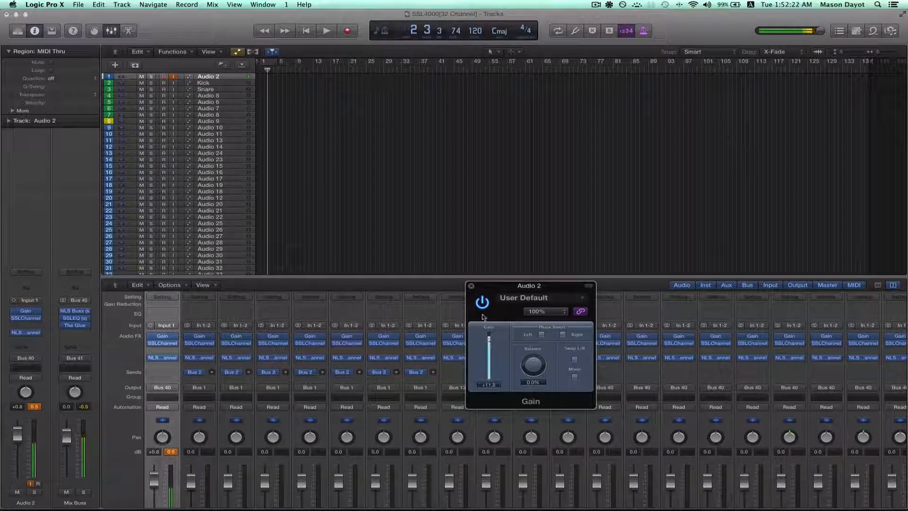
left_click(472, 287)
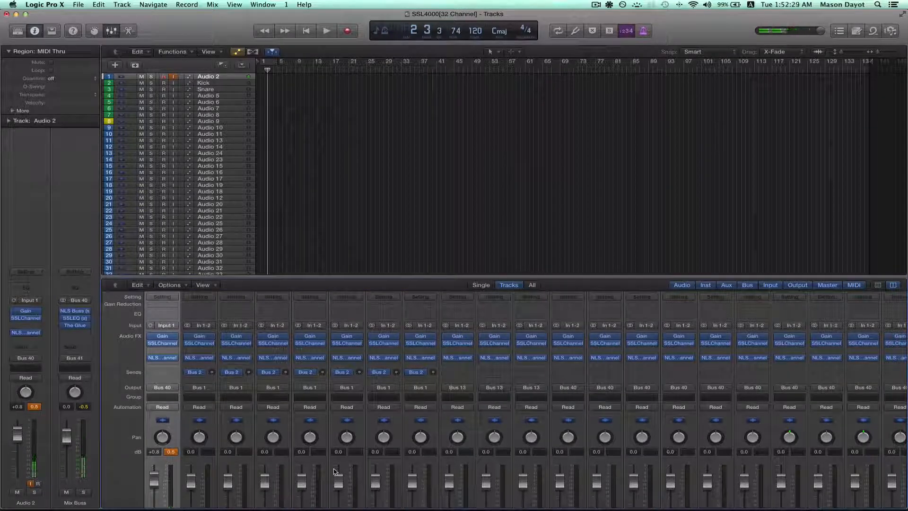
- Examine the SSLChannel and NLS Channel plug-ins on the Kick channel, closing each window after viewing
scroll(334, 471, "right", 3)
scroll(334, 471, "left", 3)
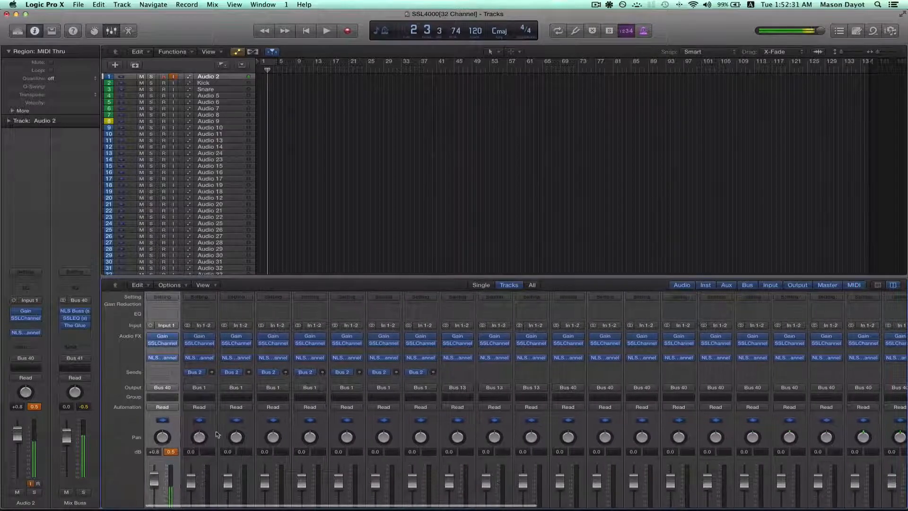
left_click(200, 344)
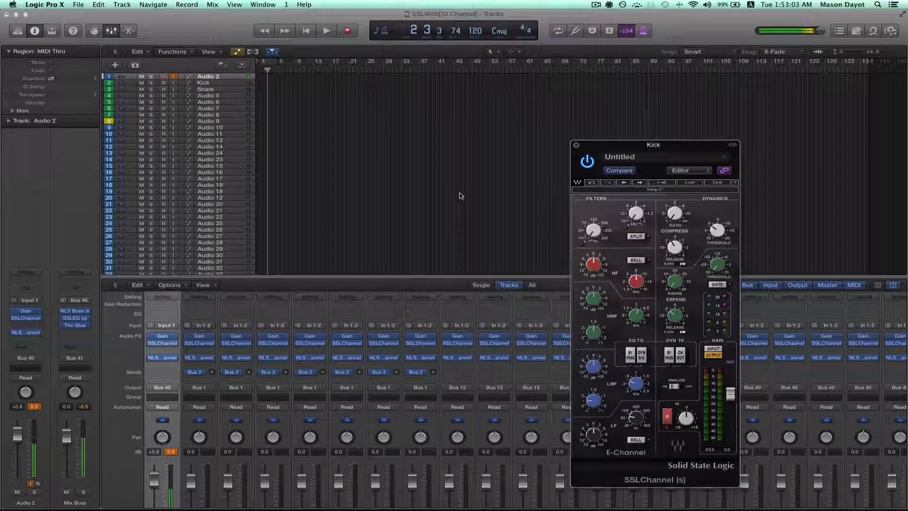
left_click(577, 145)
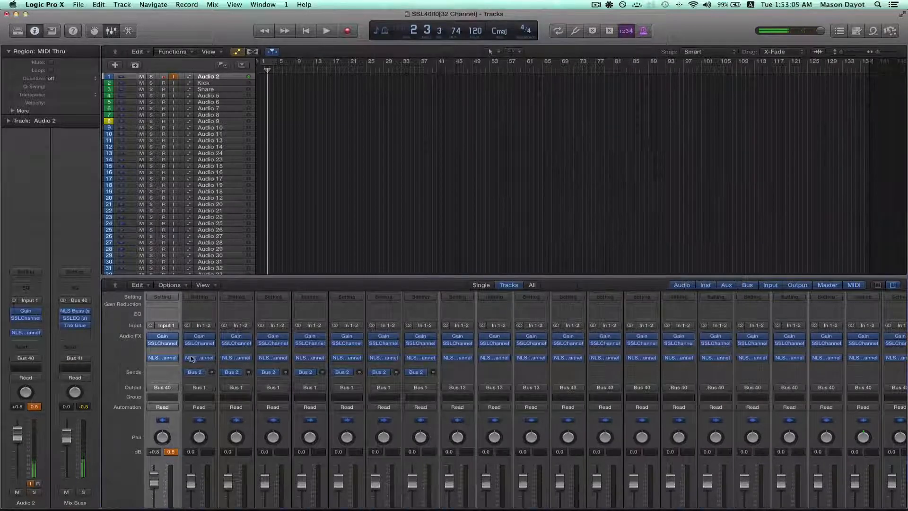
left_click(191, 358)
left_click_drag(405, 162, 445, 183)
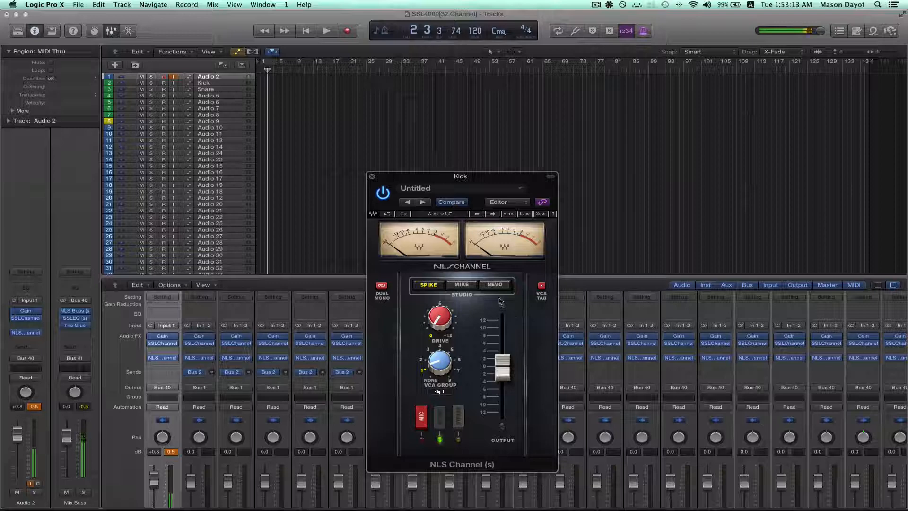
left_click(372, 177)
- Select the tracks from Kick through Audio 8 and assign them a bright green track colour
left_click(216, 426)
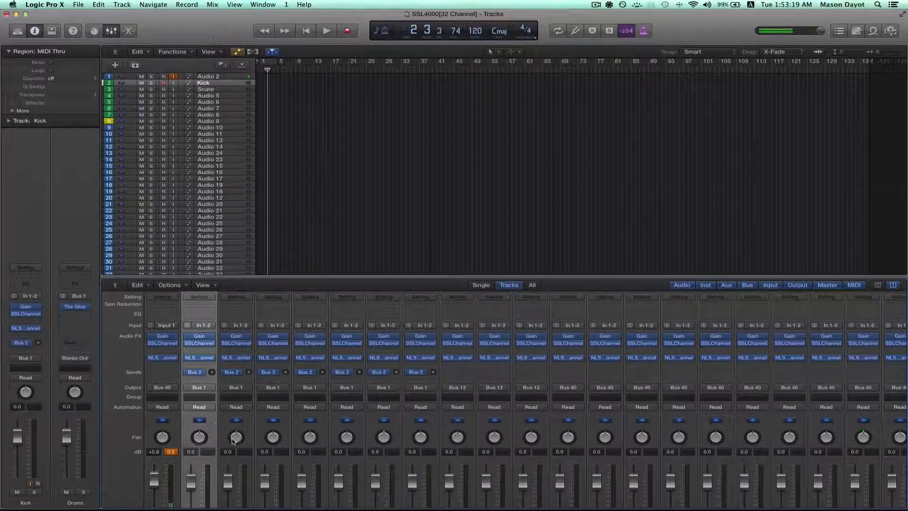
scroll(232, 441, "down", 2)
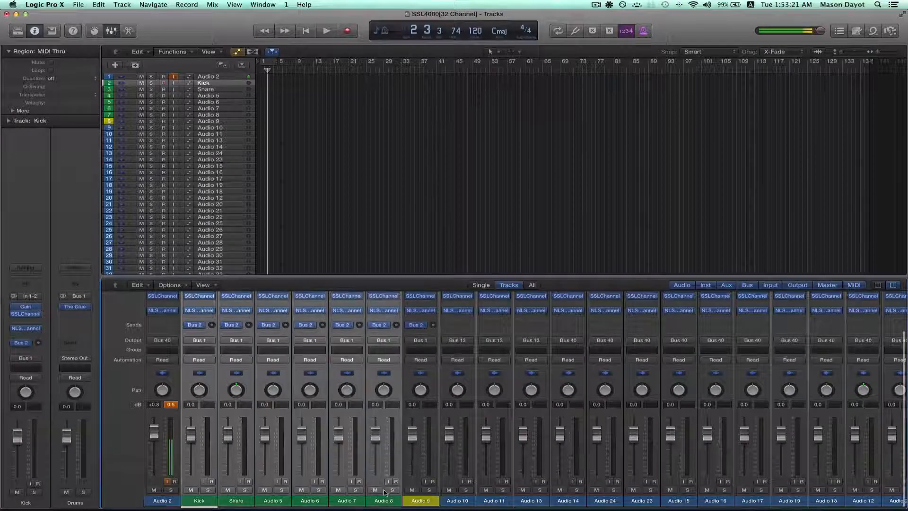
left_click(216, 115, "shift")
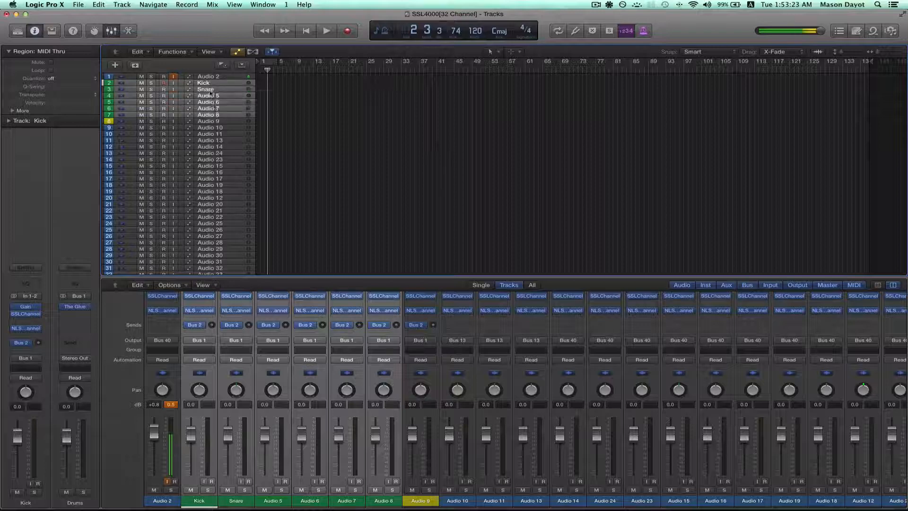
right_click(210, 93)
left_click(270, 273)
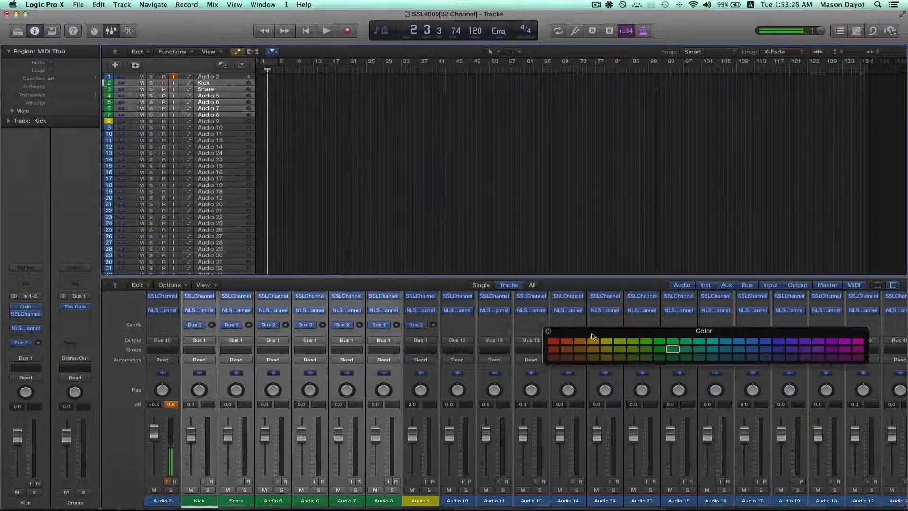
left_click(646, 341)
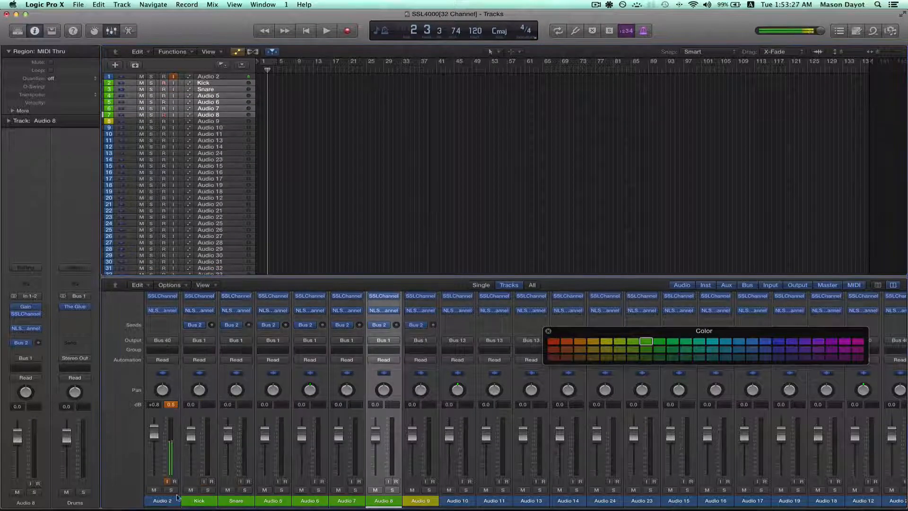
- Rename the Audio 5 and Audio 6 channels both as OH
left_click(235, 502)
double_click(274, 501)
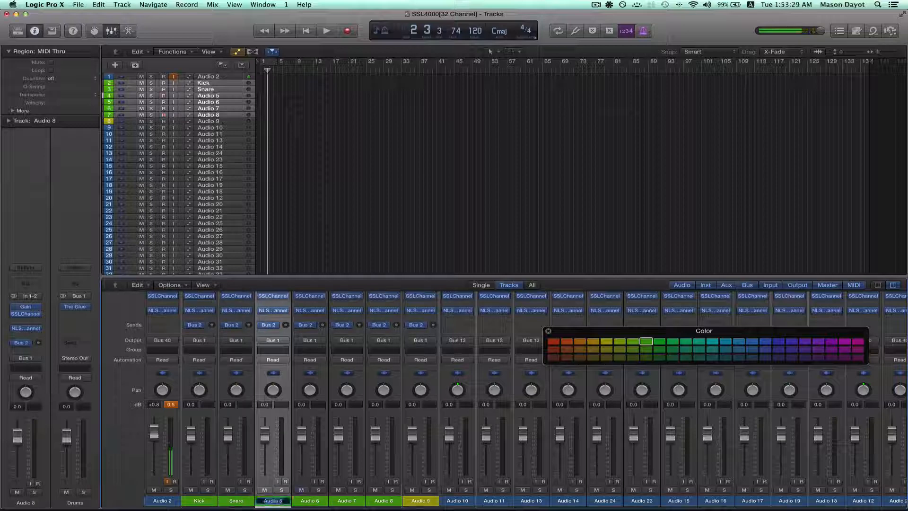
type("OH")
key("Tab")
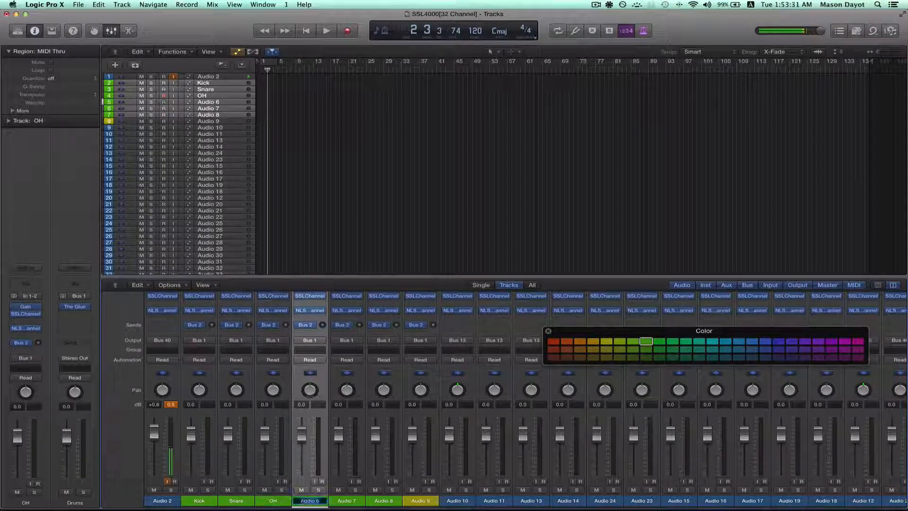
type("OH")
key("Return")
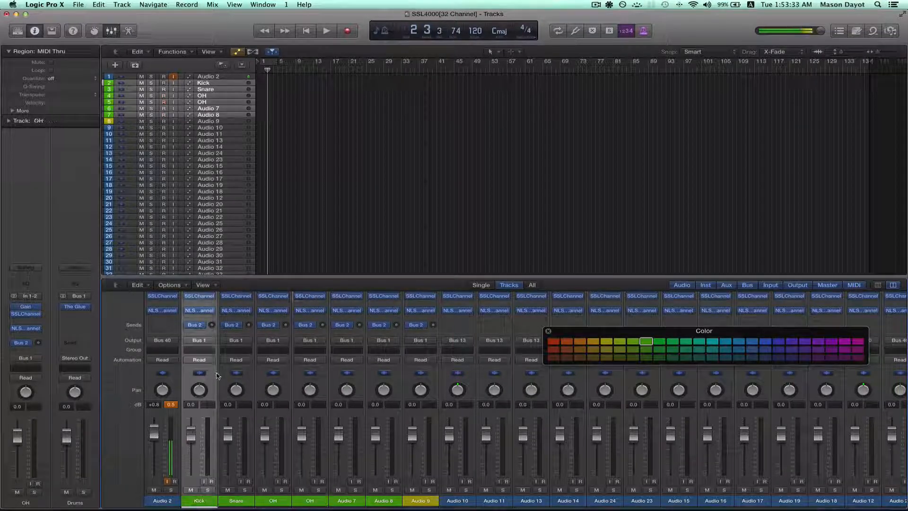
- Select the Kick through Audio 8 strips, check their output assignment, and view The Glue plug-in on the Drums bus, closing its window
left_click(390, 406, "shift")
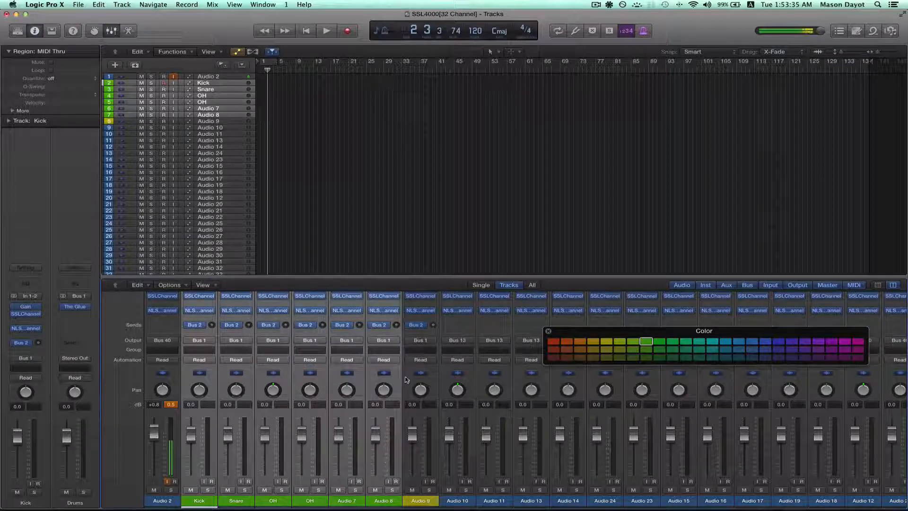
left_click(384, 340)
mouse_move(397, 373)
left_click(454, 178)
left_click(75, 307)
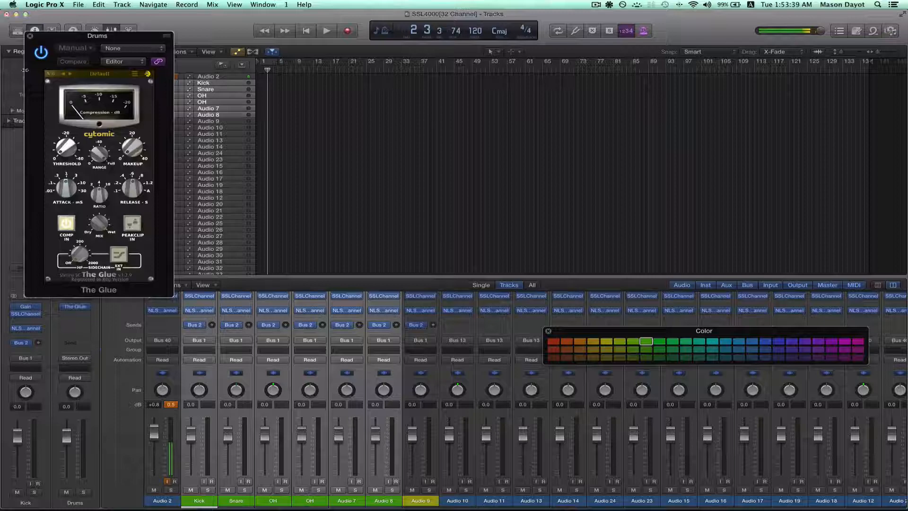
left_click(30, 37)
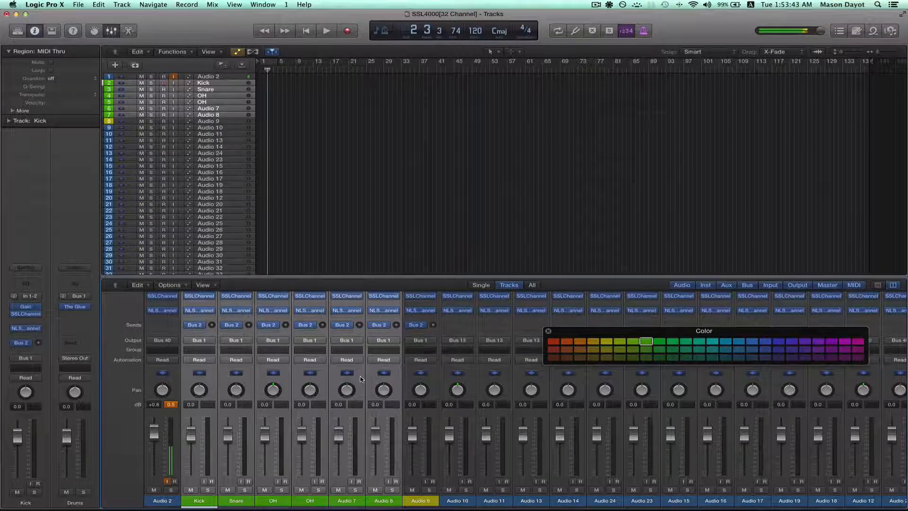
- Select the Audio 10, Audio 11 and Audio 13 channels and assign them an orange-brown track colour
scroll(361, 379, "up", 3)
left_click_drag(469, 475, 519, 455)
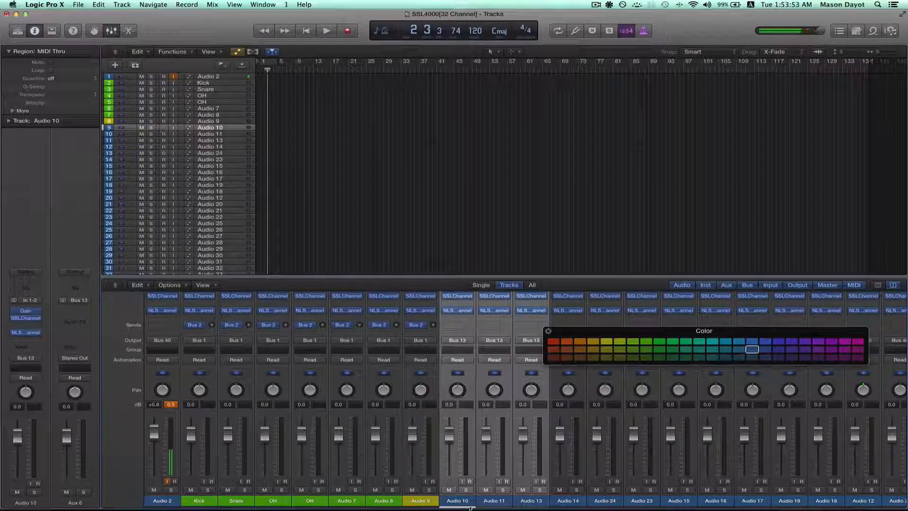
left_click(580, 349)
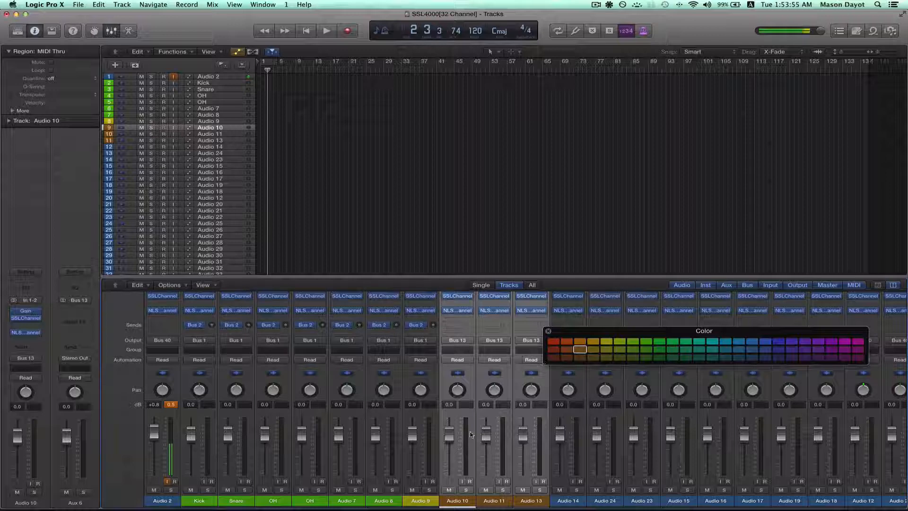
left_click(466, 350)
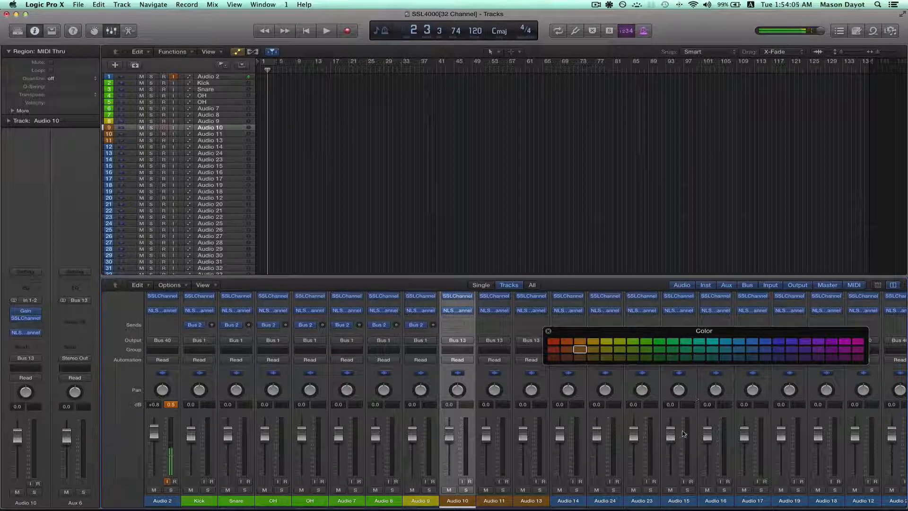
- Select the consecutive channel strips from Audio 14 through Audio 19 in the mixer
scroll(683, 433, "right", 10)
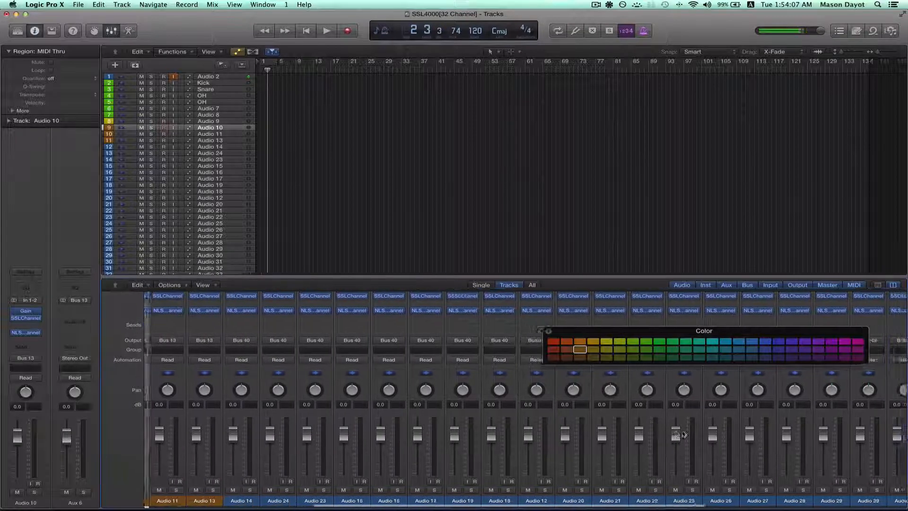
scroll(682, 433, "left", 5)
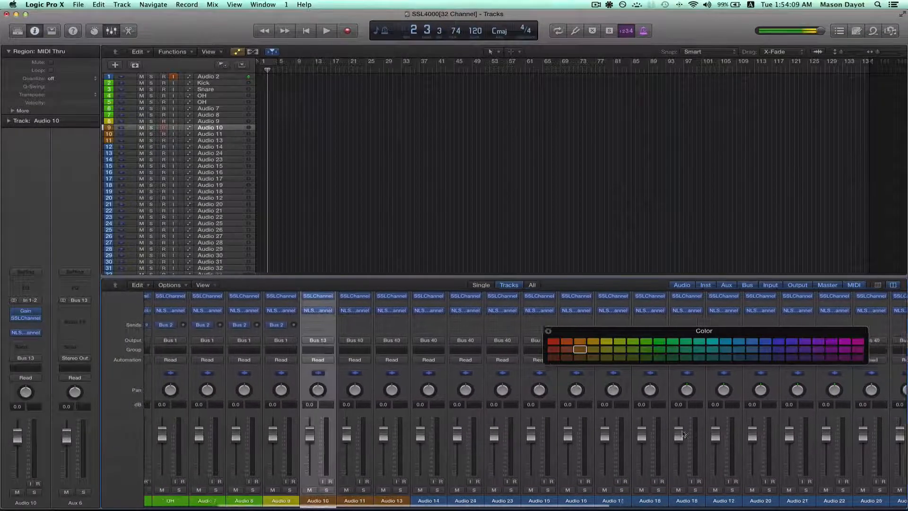
scroll(683, 433, "left", 1)
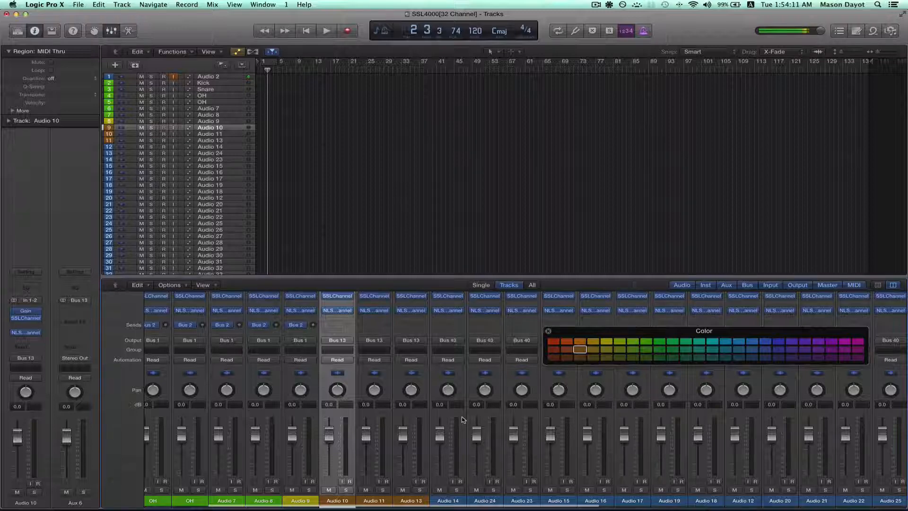
left_click_drag(463, 419, 661, 424)
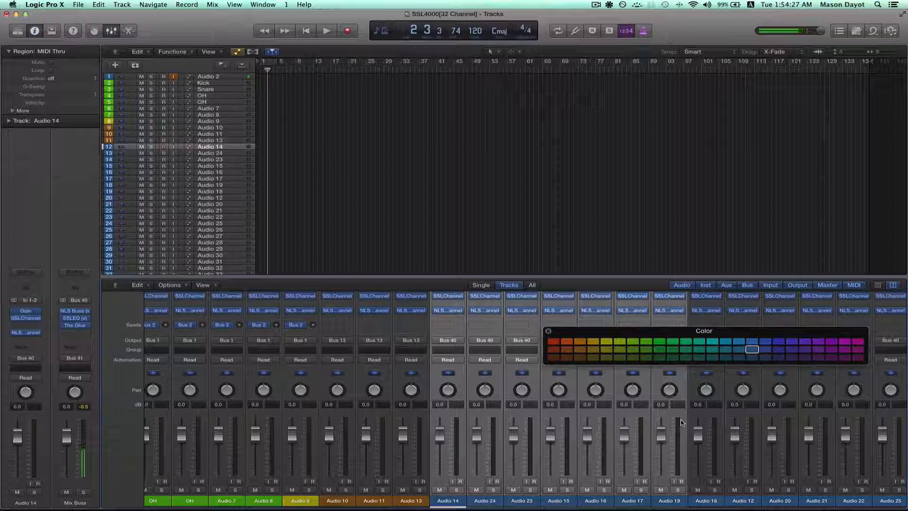
- Review the mixer from Audio 2 through the aux, output and master strips, checking routing and levels
scroll(682, 423, "left", 5)
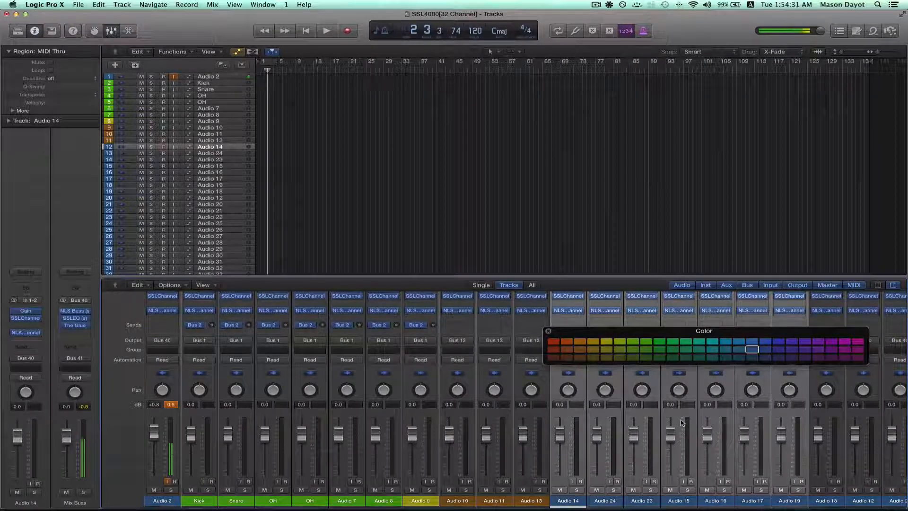
scroll(682, 422, "left", 1)
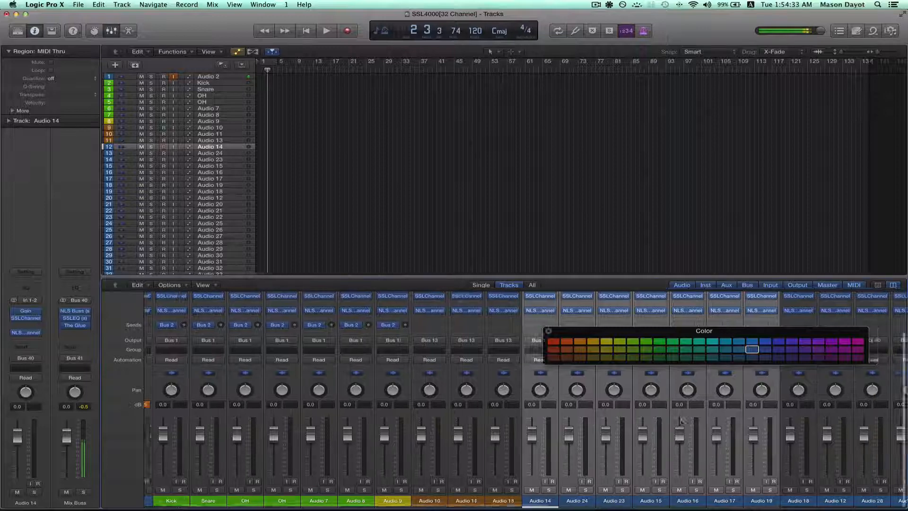
scroll(731, 404, "right", 1)
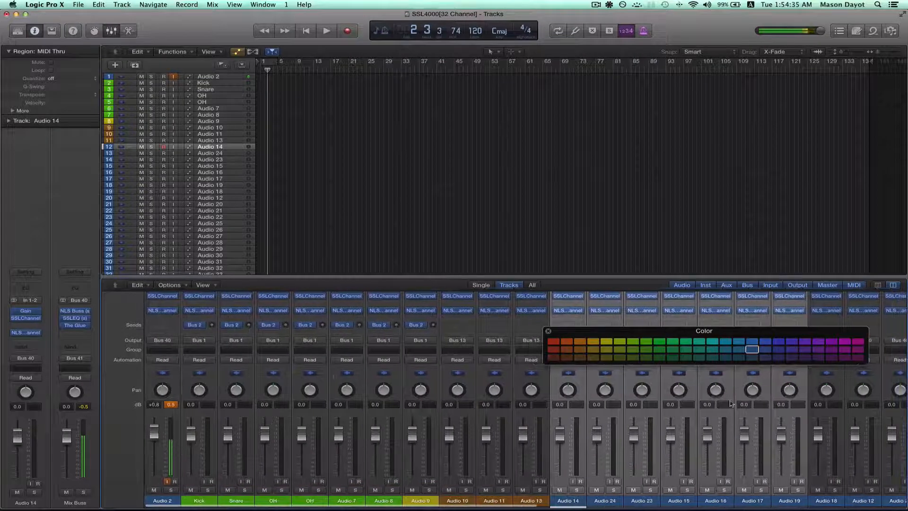
scroll(613, 434, "right", 20)
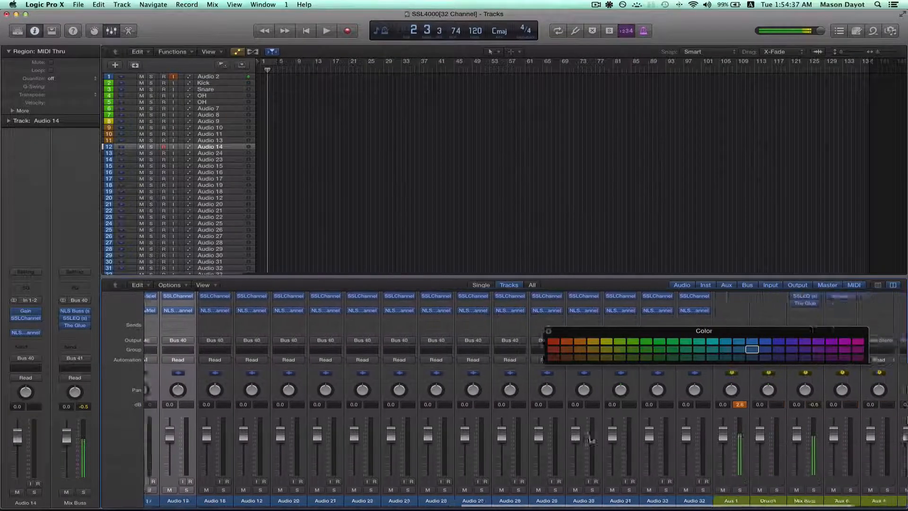
scroll(591, 439, "left", 3)
scroll(591, 439, "right", 3)
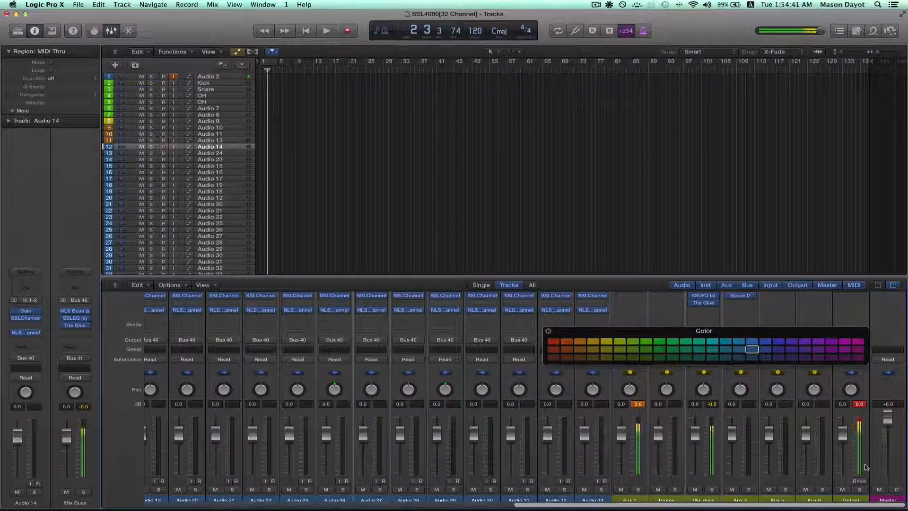
scroll(426, 447, "left", 1)
scroll(426, 447, "left", 15)
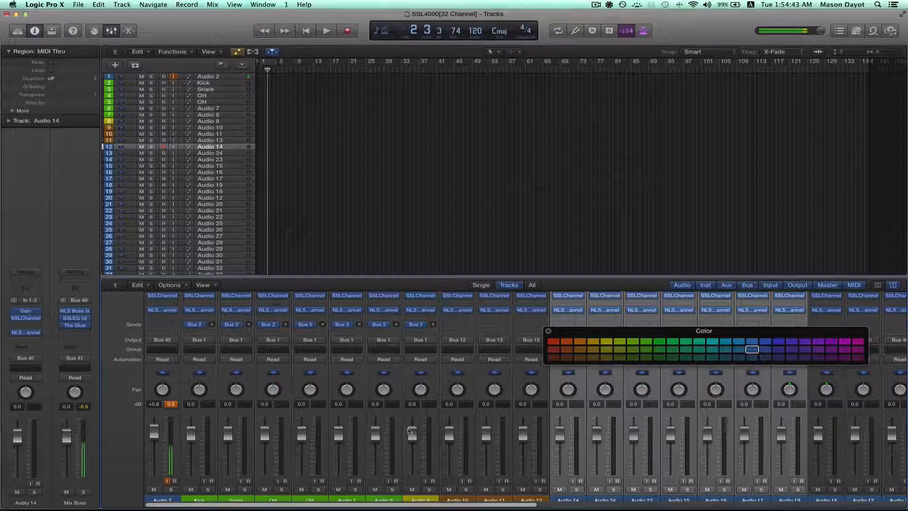
scroll(625, 420, "right", 15)
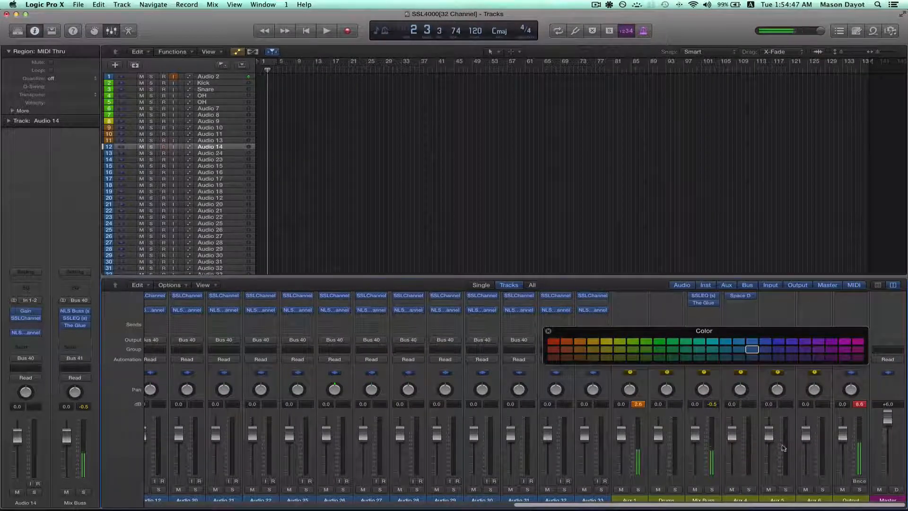
scroll(775, 447, "left", 15)
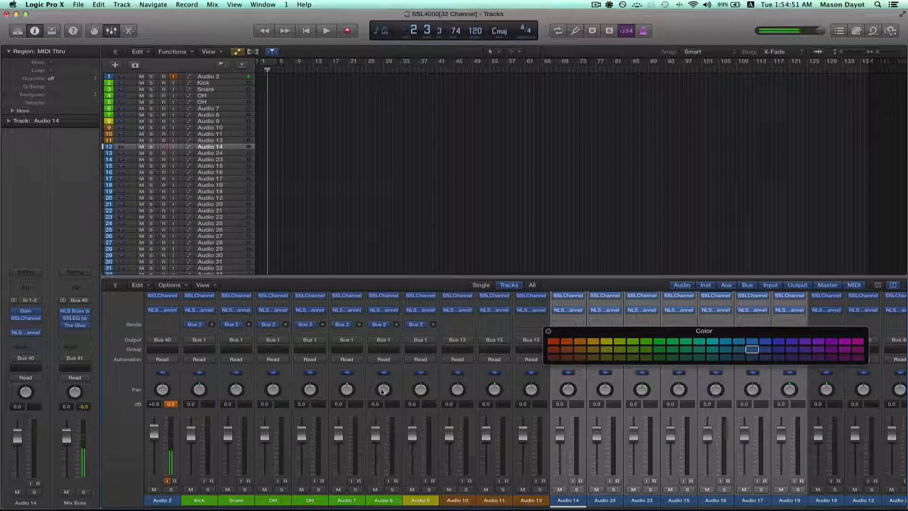
- Pan the selected Audio 14 through Audio 19 channels to the right together, and reset their pan to centre
left_click_drag(569, 396, 571, 3)
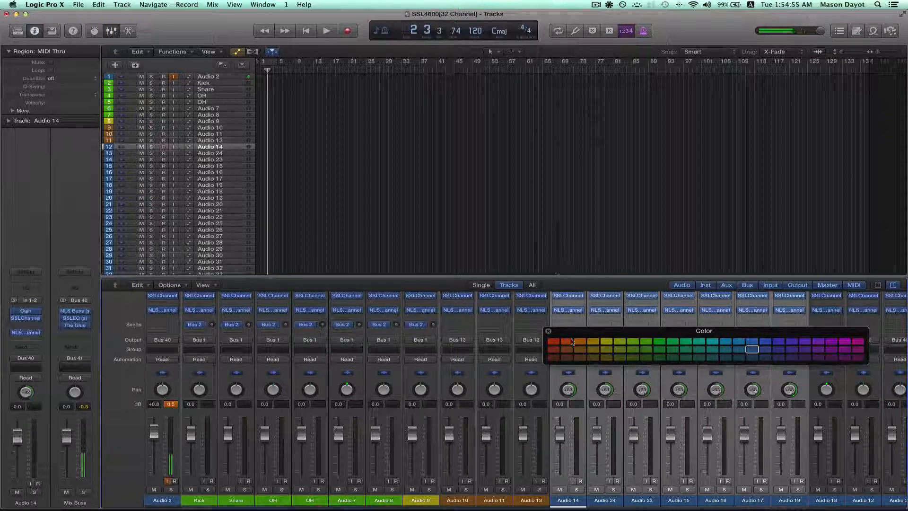
left_click(568, 389, "alt")
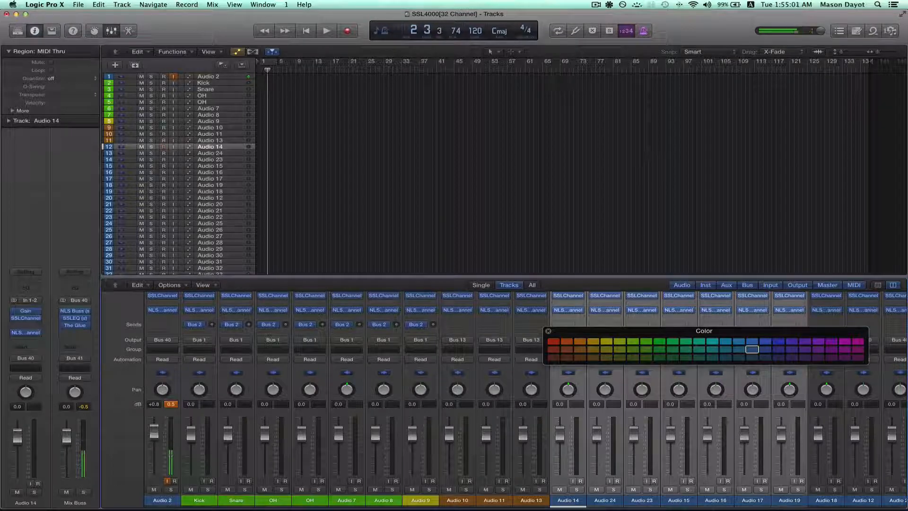
- Close the colour palette and examine the SSLEQ and The Glue plug-ins on the Mix Buss
scroll(534, 328, "right", 15)
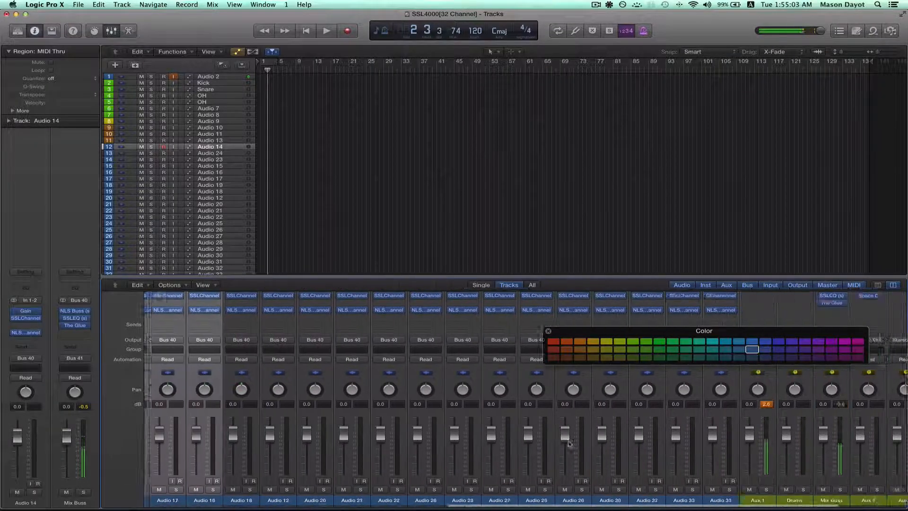
left_click(548, 331)
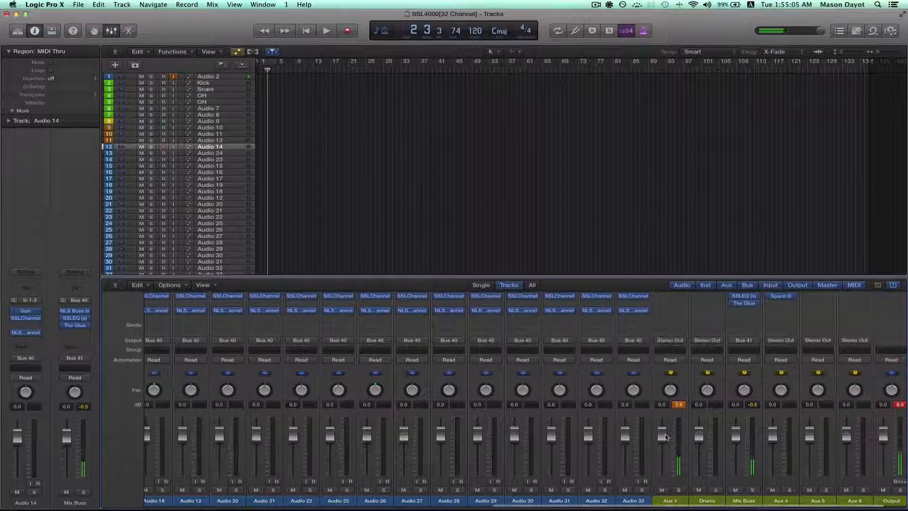
scroll(666, 437, "right", 5)
scroll(666, 437, "up", 3)
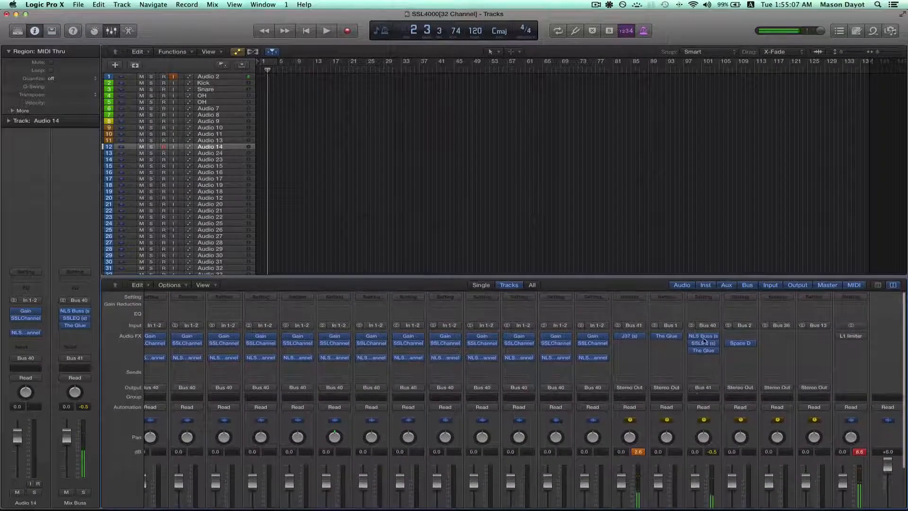
left_click(705, 338)
left_click(703, 343)
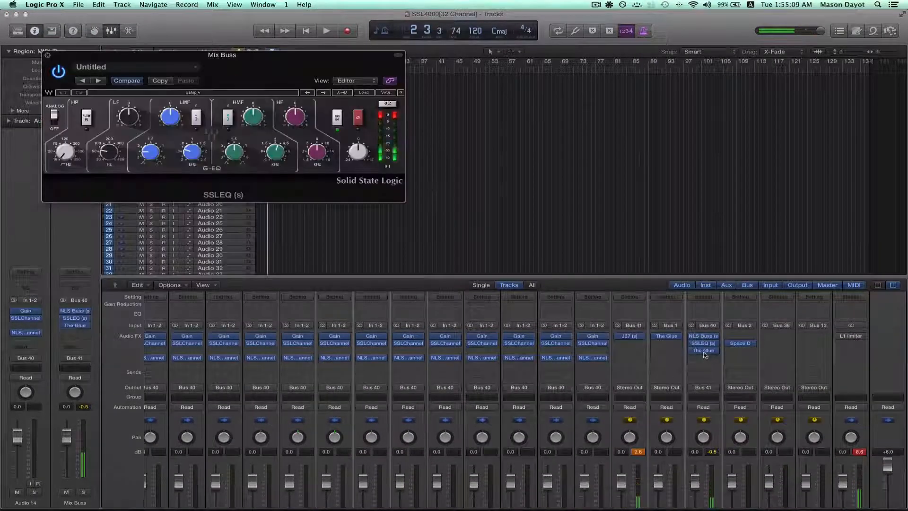
left_click(704, 352)
left_click(703, 336)
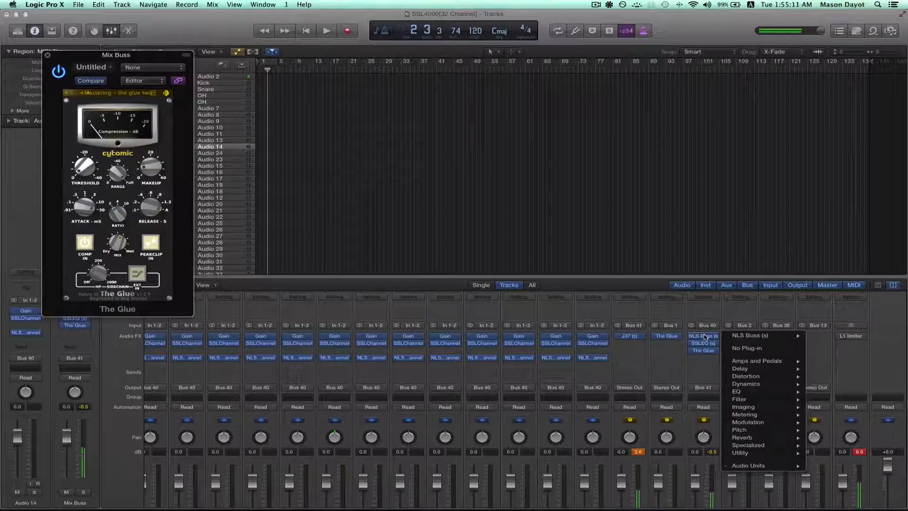
left_click(705, 336)
left_click(704, 344)
left_click(704, 351)
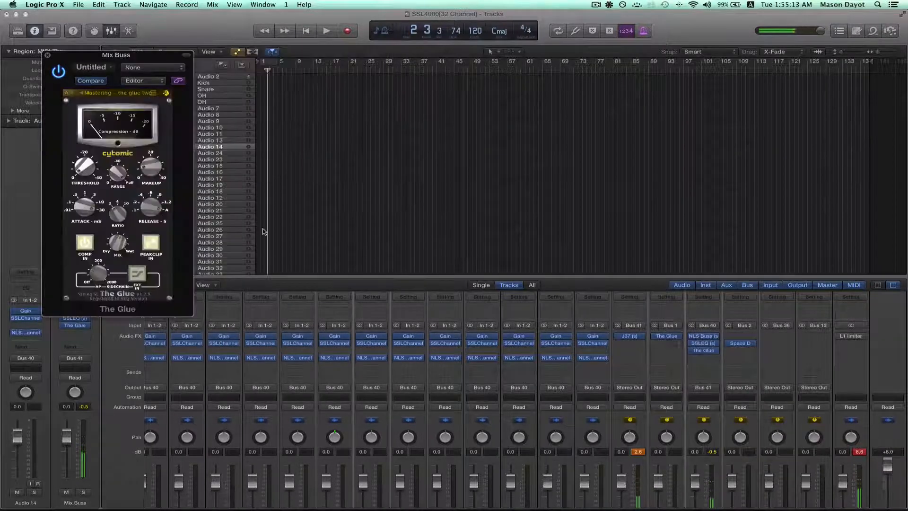
- Move the Mix Buss's The Glue window lower, set its threshold to -40 dB, and close the plug-in
left_click_drag(90, 62, 461, 256)
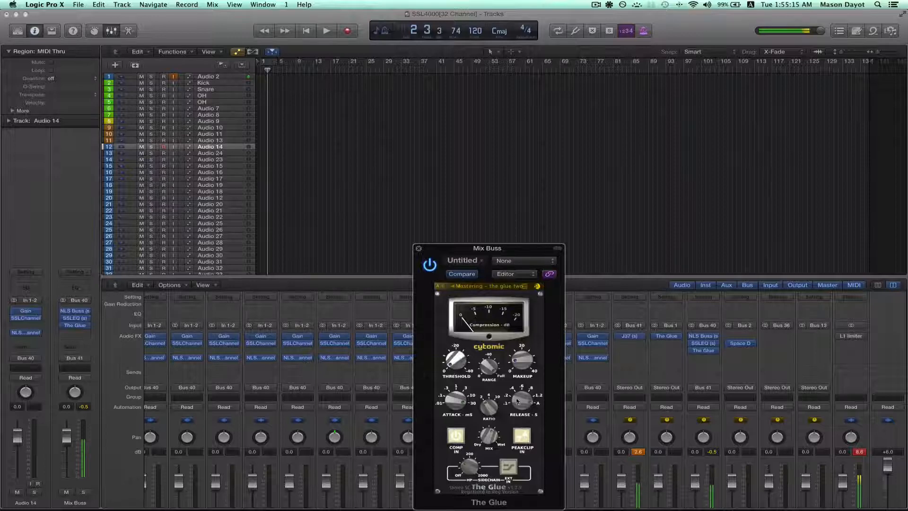
left_click_drag(462, 360, 446, 321)
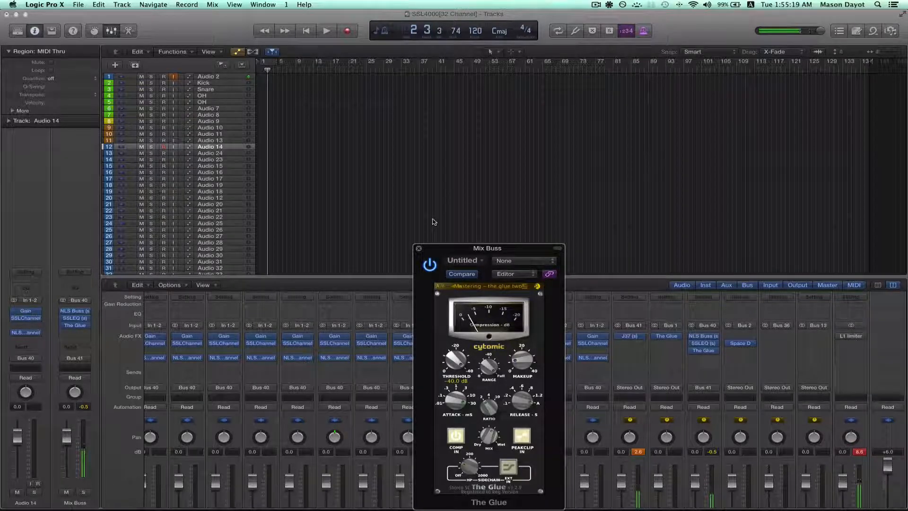
left_click(419, 249)
- View the J37 tape plug-in on Aux 1 and close its window
left_click(632, 338)
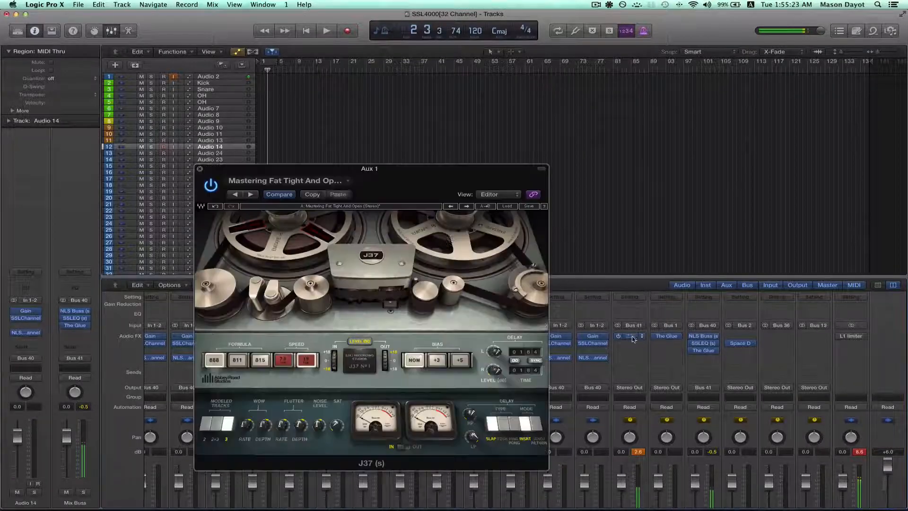
left_click(200, 169)
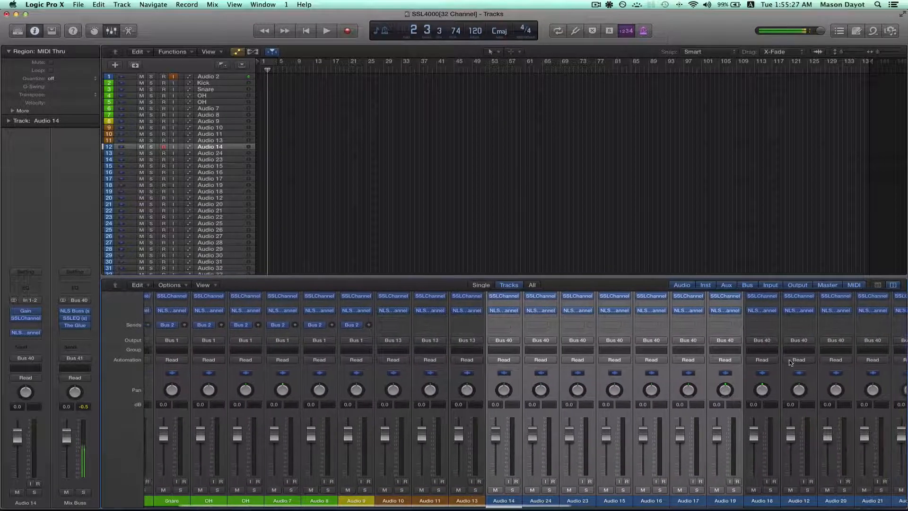
- Bring up the dialog for saving the project as a template in the Project Templates folder, and cancel it
scroll(791, 363, "left", 3)
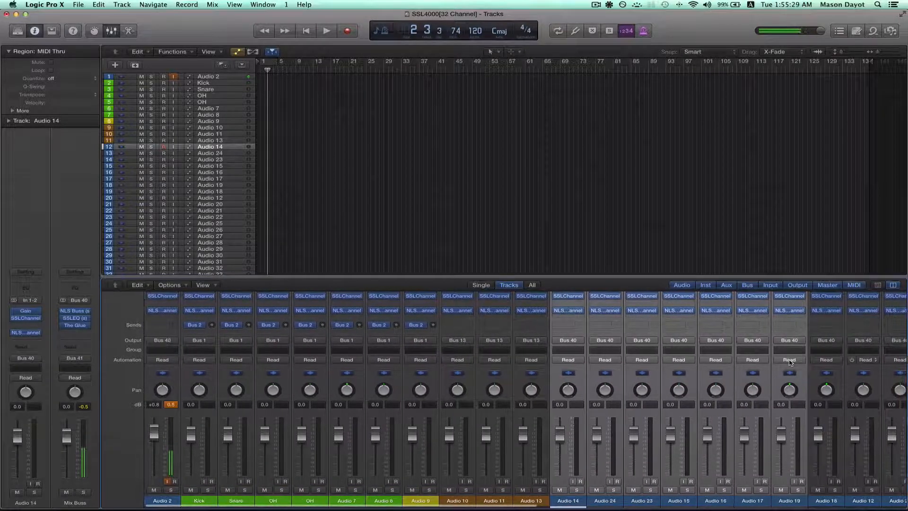
left_click(88, 4)
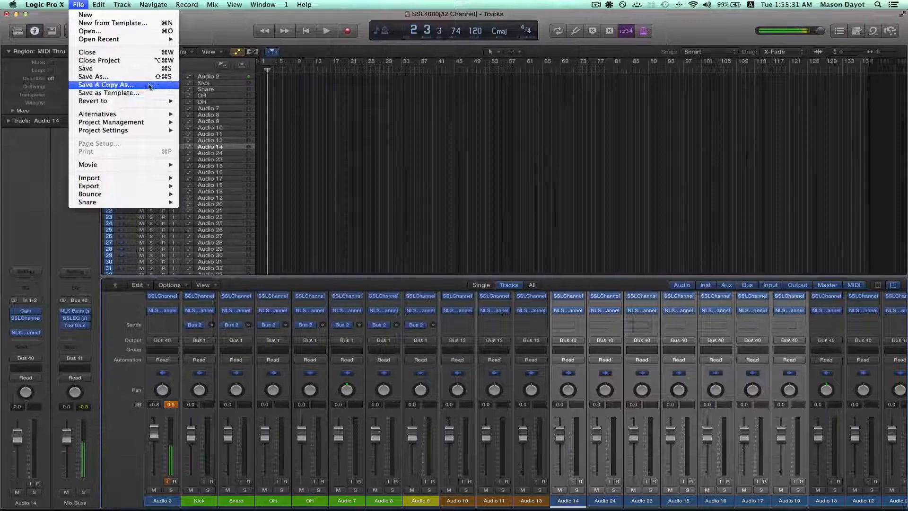
left_click(113, 92)
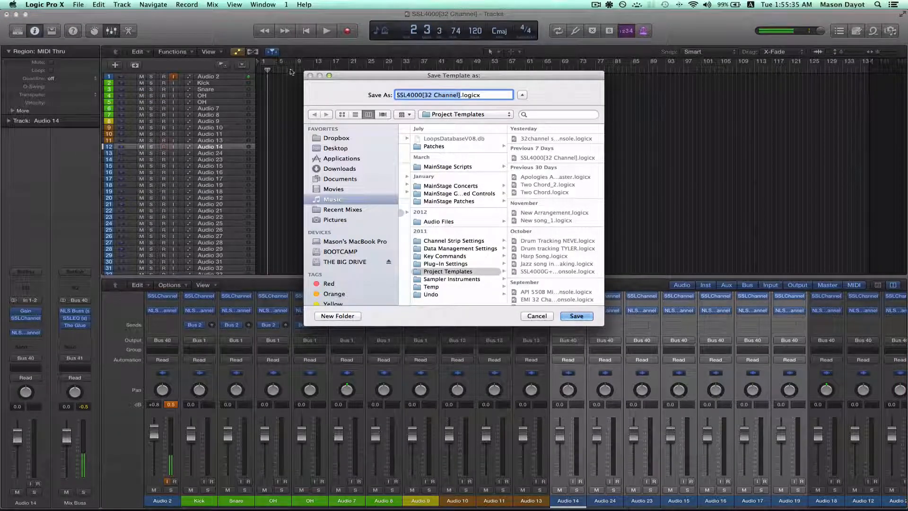
left_click(537, 316)
- Begin opening a new song and cancel the request, keeping the current project open
left_click(79, 5)
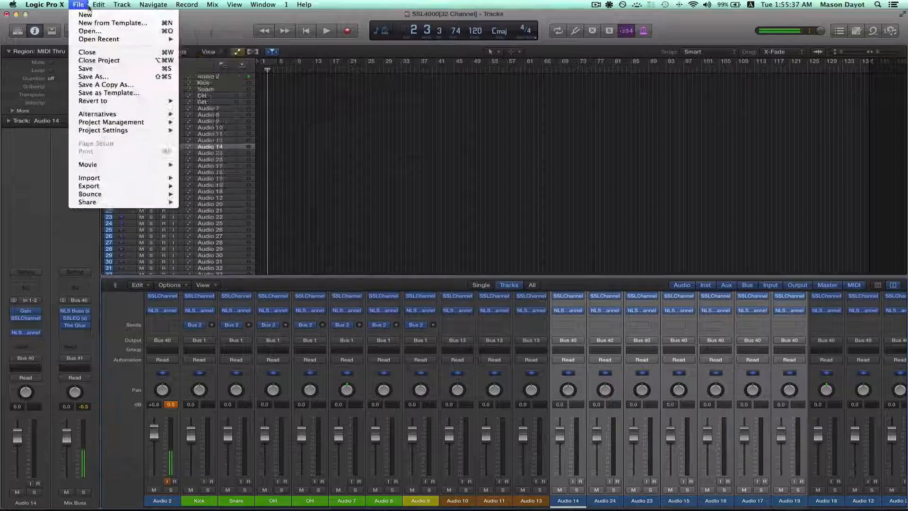
key("Return")
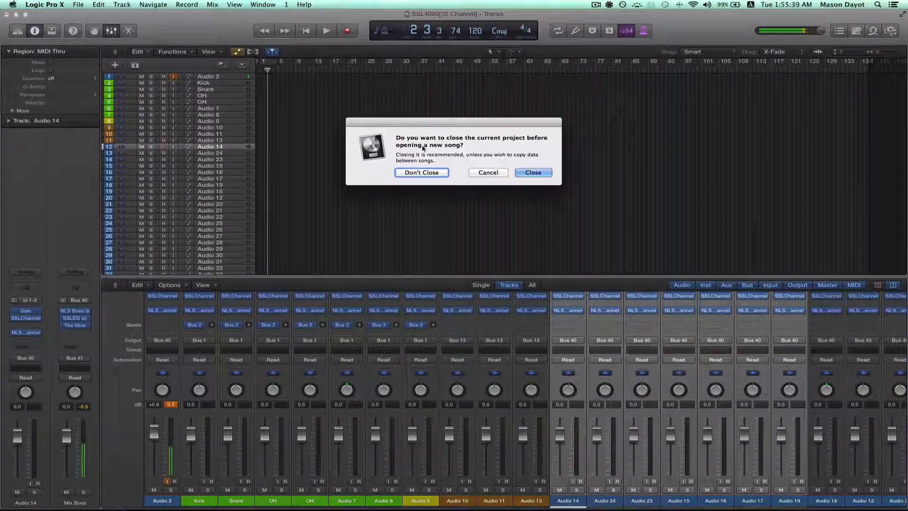
left_click(489, 173)
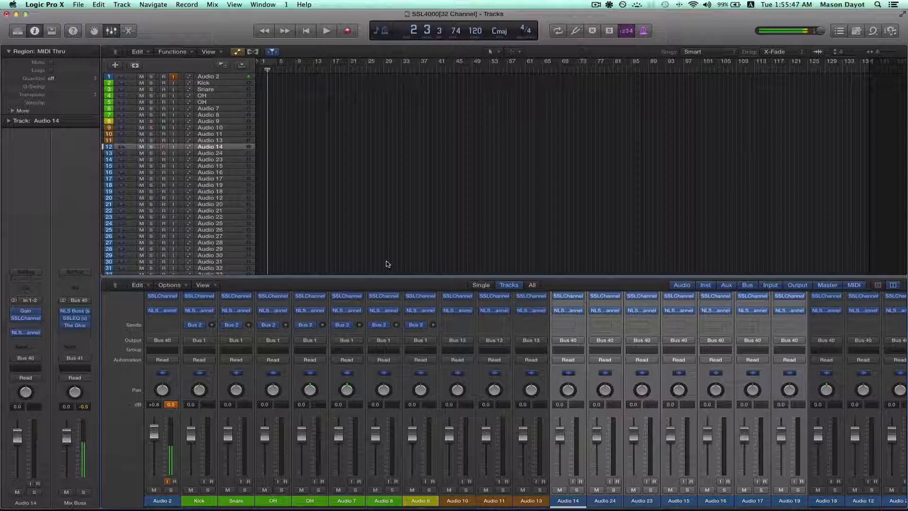
- Raise the HF gain in Audio 8's SSLChannel plug-in, and view the plug-in choices for that channel's empty insert slot
left_click(384, 297)
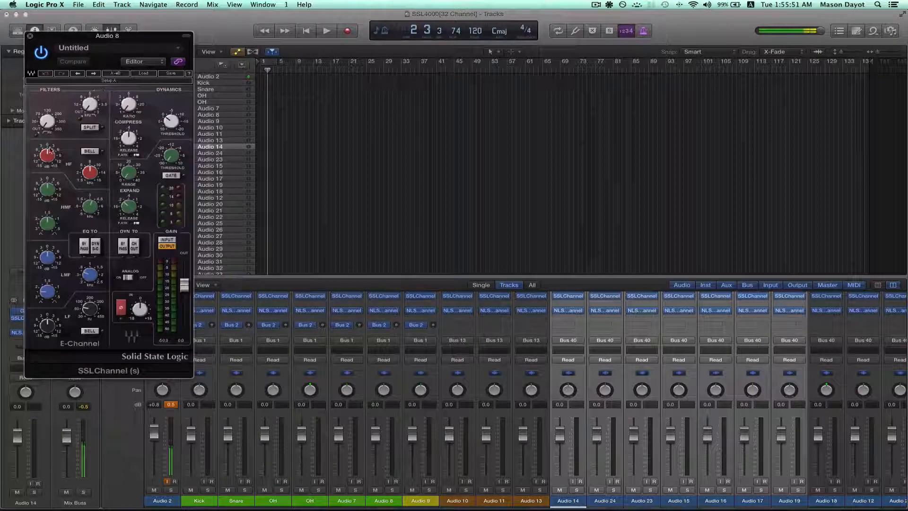
left_click_drag(48, 154, 67, 131)
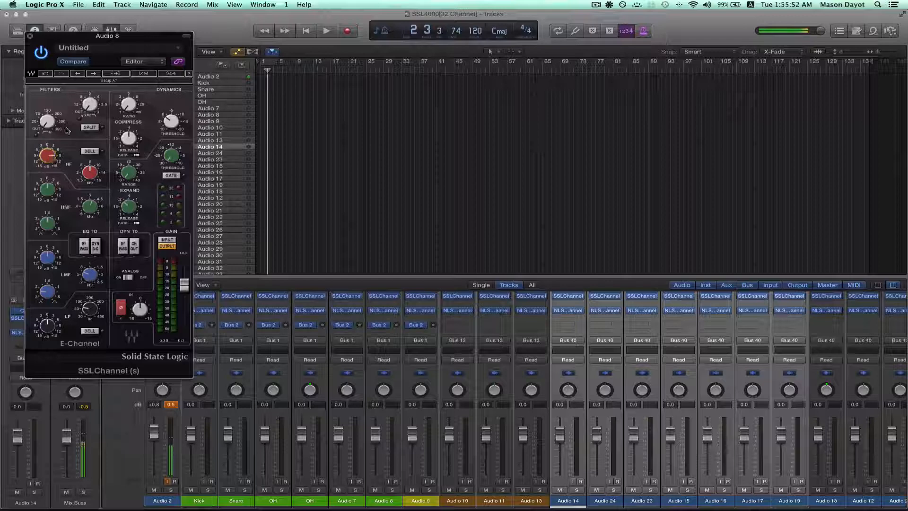
left_click(30, 34)
left_click(395, 302)
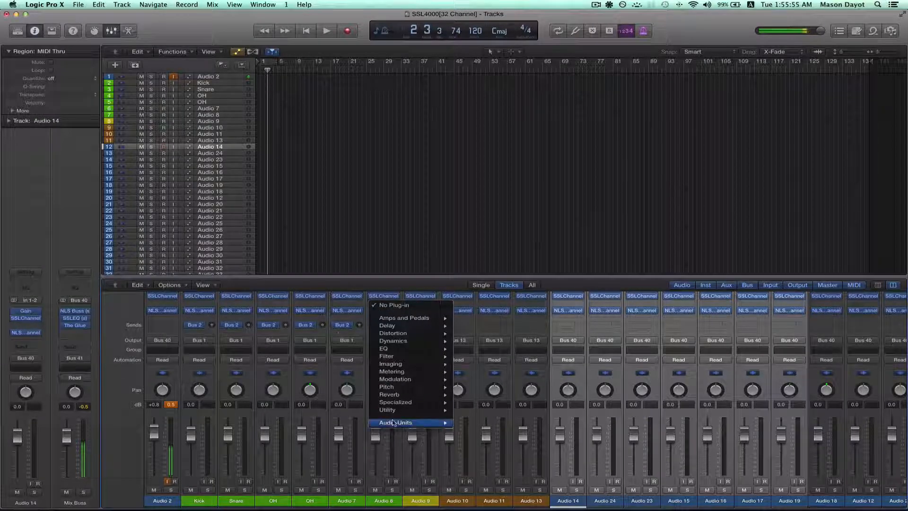
left_click(320, 205)
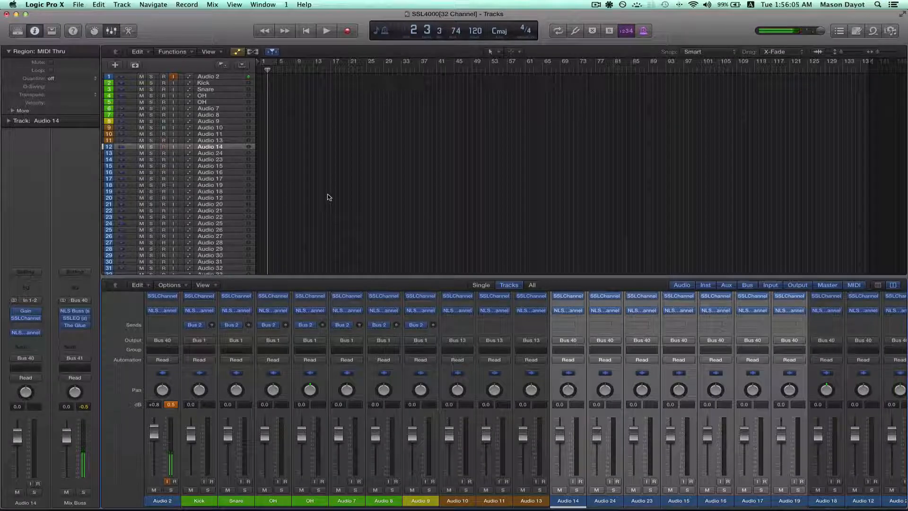
- Select only the Kick channel and examine the Aux, Drums, Mix Buss, Output and Master channels at the mixer's end
left_click(212, 381)
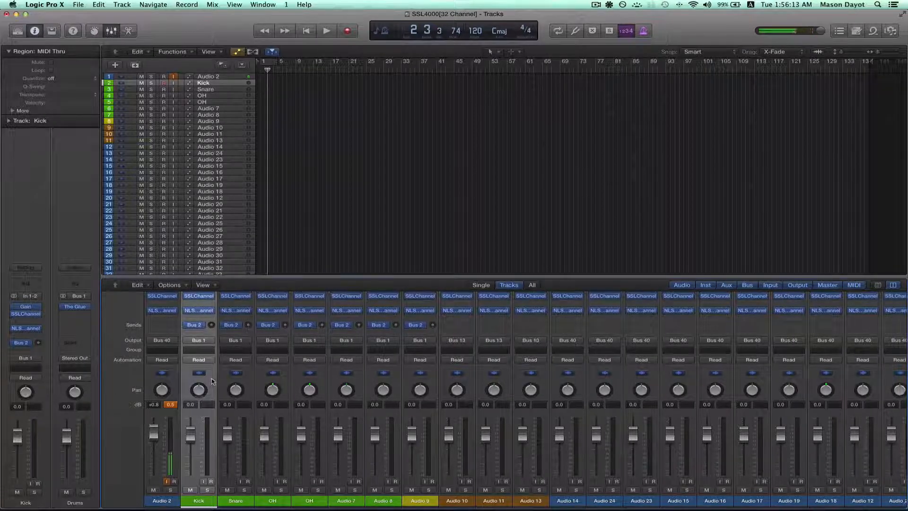
scroll(212, 381, "right", 15)
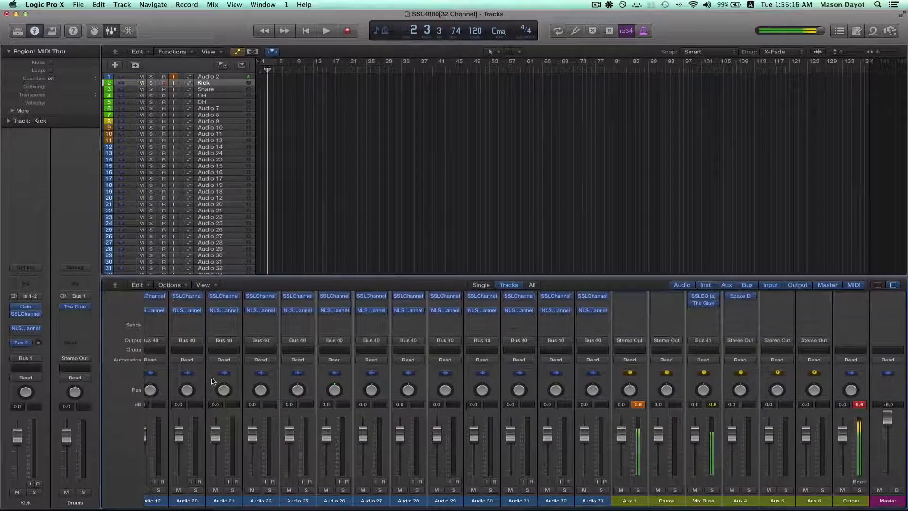